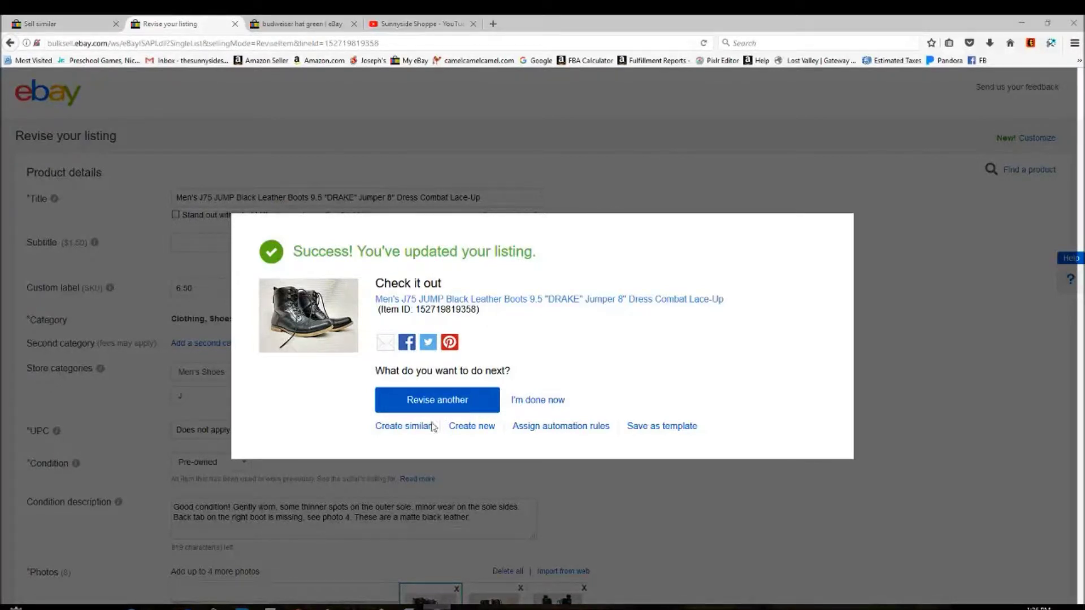
Step: Create a Sell similar listing and paste the title 'Women's Pre-Owned The Game BUDWEISER Green Hat Adjustable Pink Embroidered Beer'
{"action": "left_click", "coordinate": [404, 432]}
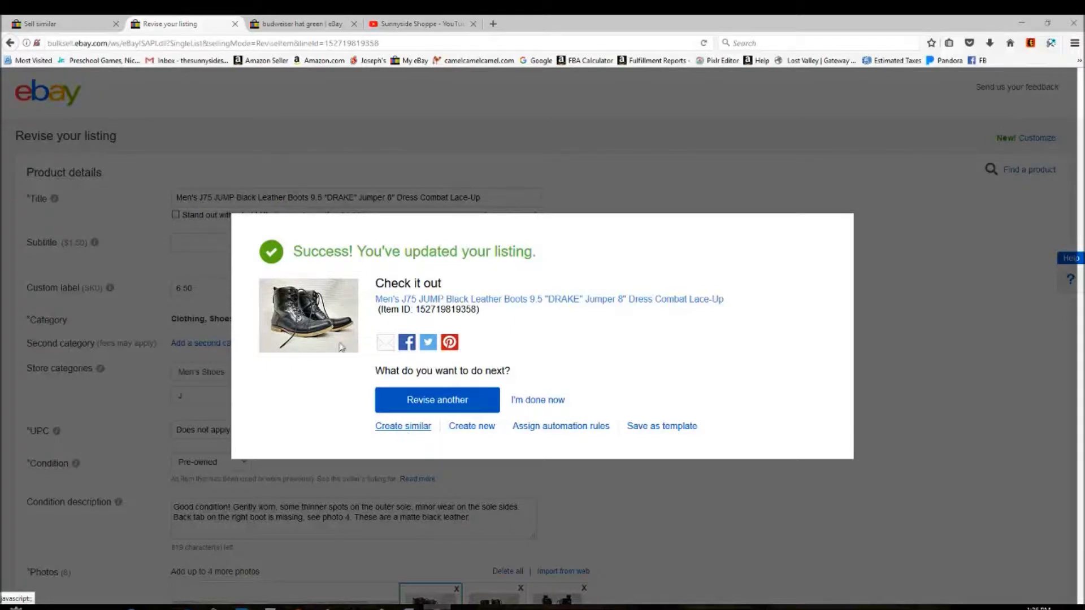
{"action": "left_click", "coordinate": [77, 28]}
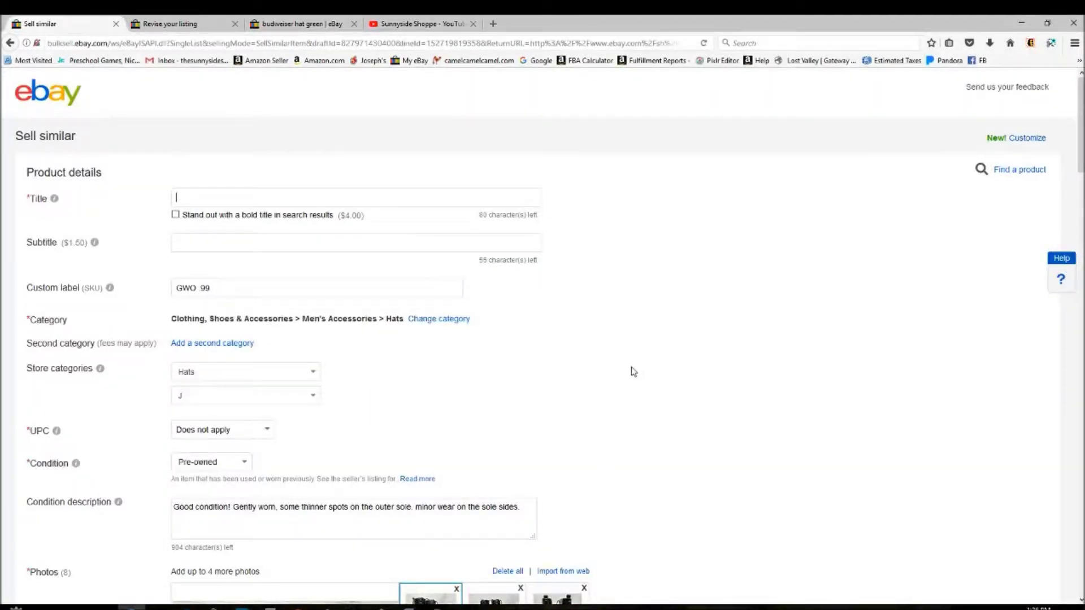
{"action": "left_click", "coordinate": [404, 195]}
{"action": "key", "text": "Escape"}
{"action": "type", "text": "Women's Pre-Owned The Game BUDWEISER Green Hat Adjustable Pink Embroidered Beer"}
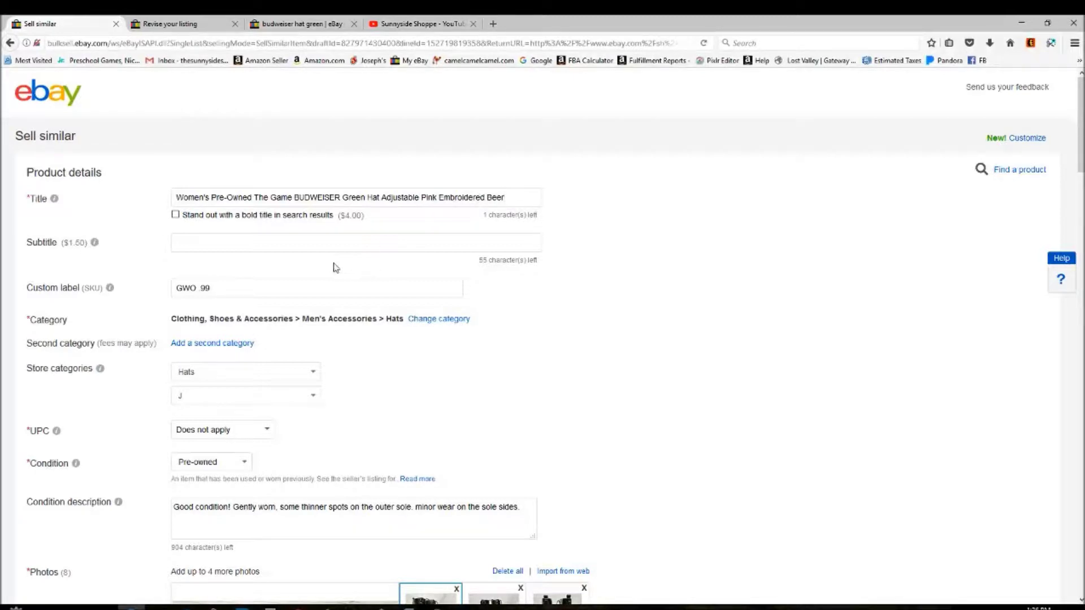
{"action": "left_click", "coordinate": [265, 285]}
Step: Read the Custom label explanation and leave the SKU 'GWO .99' unchanged
{"action": "mouse_move", "coordinate": [24, 293]}
{"action": "left_mouse_down"}
{"action": "mouse_move", "coordinate": [59, 288]}
{"action": "mouse_move", "coordinate": [28, 288]}
{"action": "left_mouse_up"}
{"action": "left_click", "coordinate": [31, 287]}
{"action": "triple_click", "coordinate": [30, 287]}
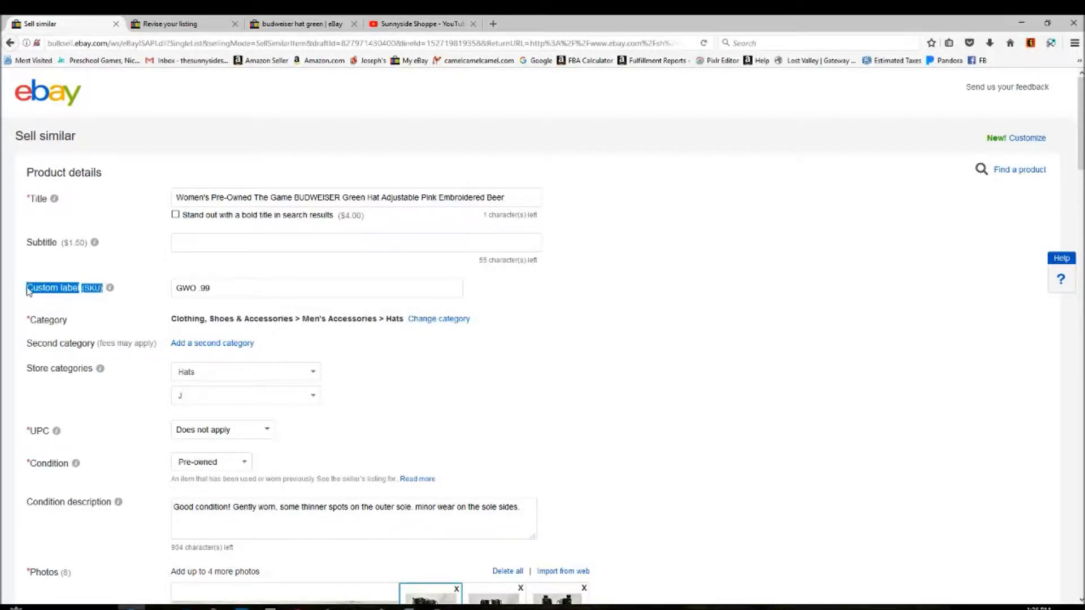
{"action": "left_click", "coordinate": [49, 288]}
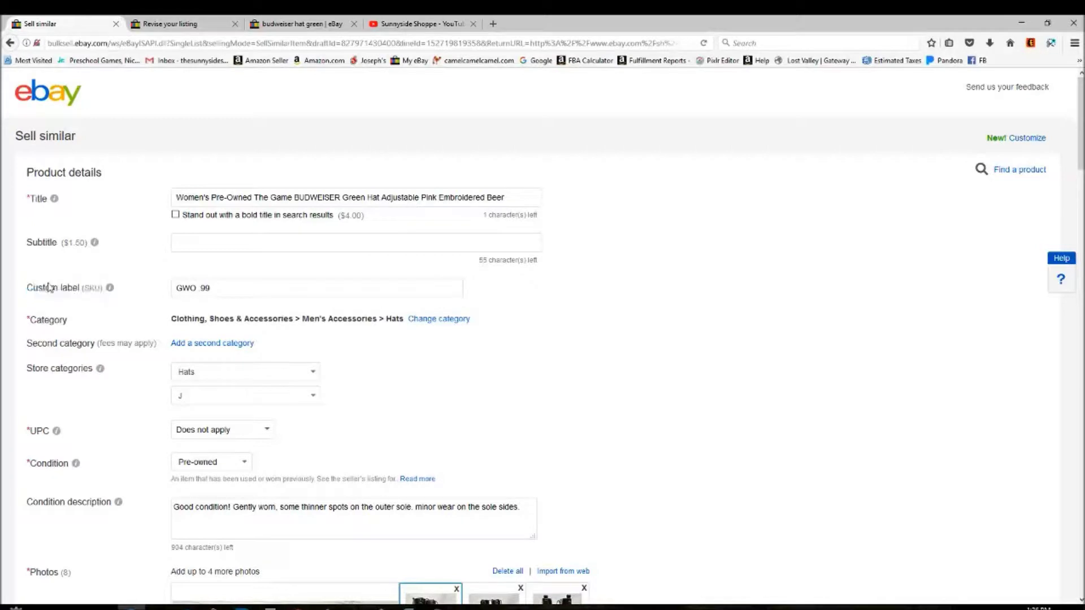
{"action": "left_click", "coordinate": [111, 289]}
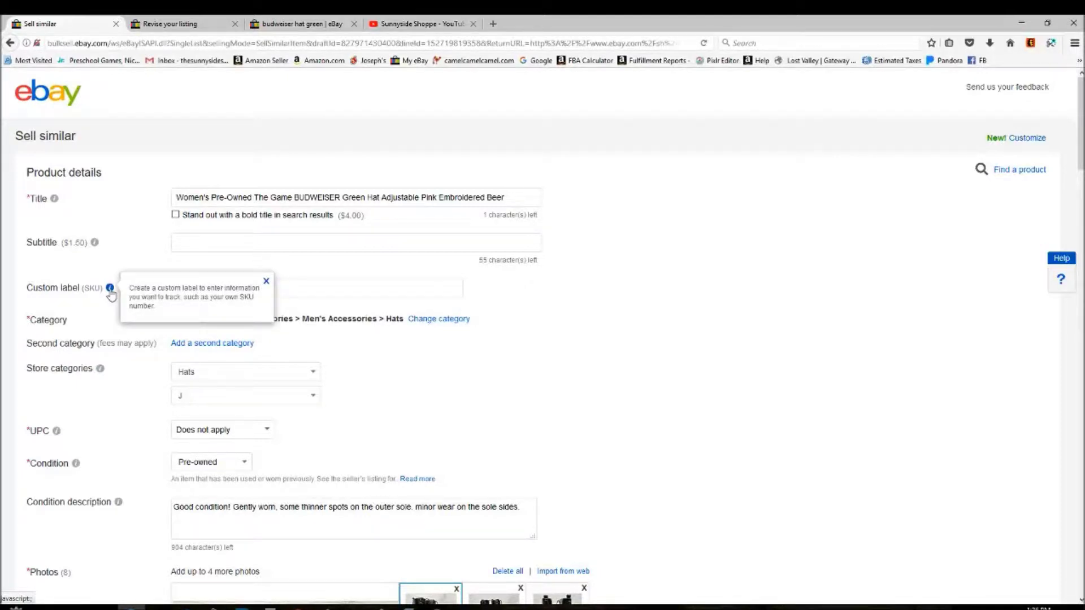
{"action": "left_click", "coordinate": [266, 281]}
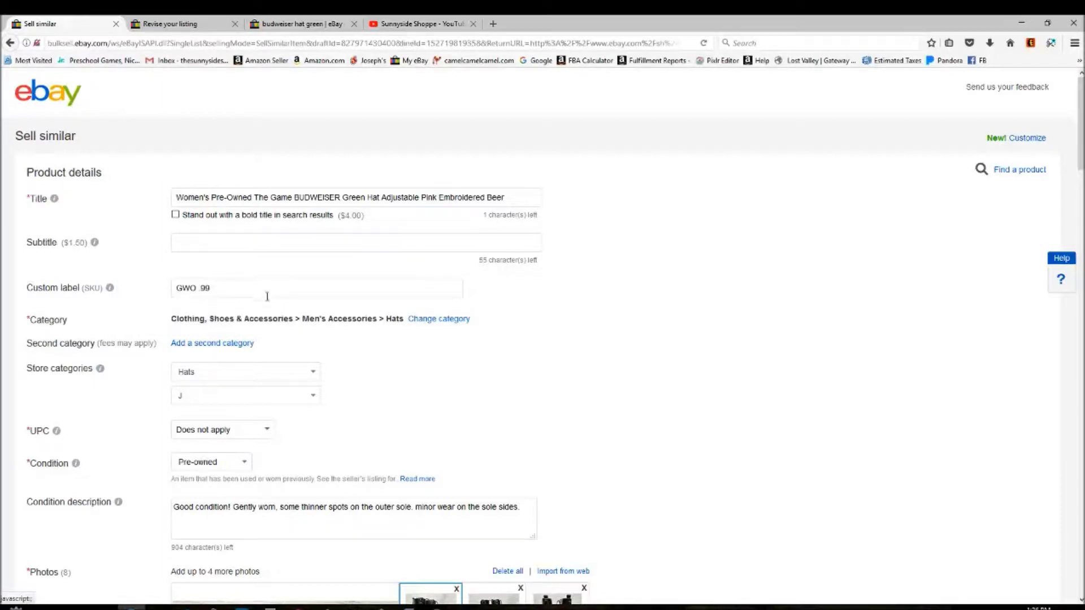
{"action": "left_click_drag", "start_coordinate": [198, 289], "coordinate": [165, 286]}
{"action": "left_click", "coordinate": [240, 291]}
Step: Change the category to the suggested Unisex Accessories > Hats
{"action": "left_click", "coordinate": [455, 320]}
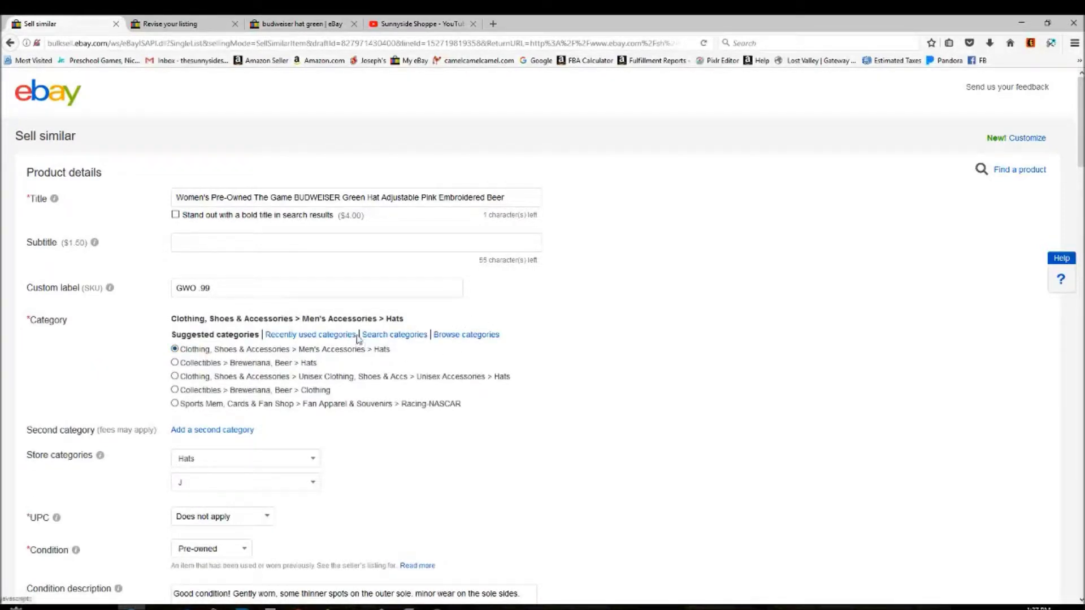
{"action": "left_click", "coordinate": [336, 382]}
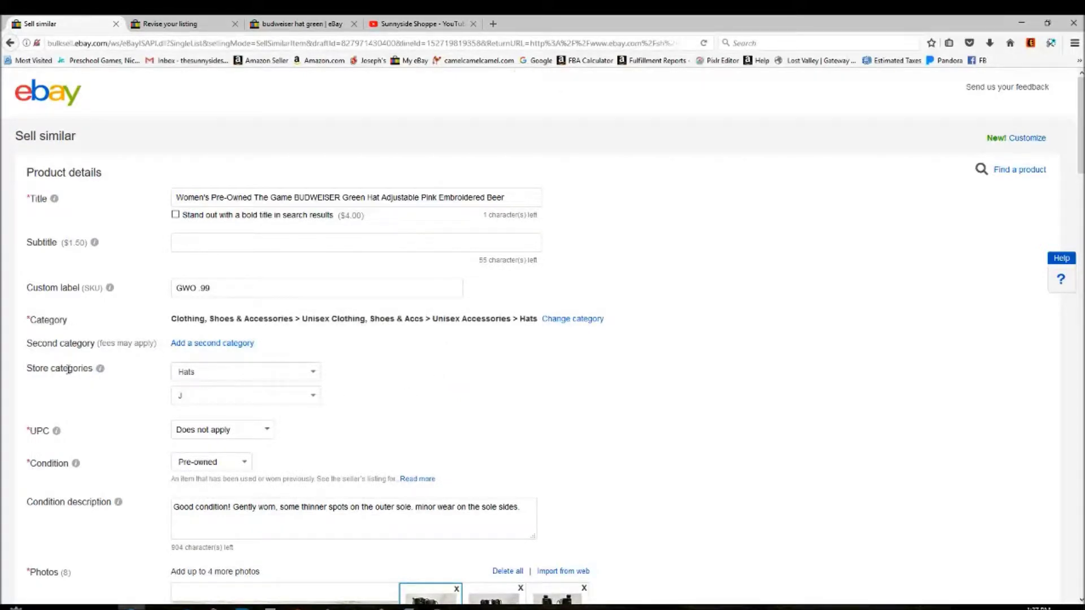
{"action": "left_click", "coordinate": [313, 373]}
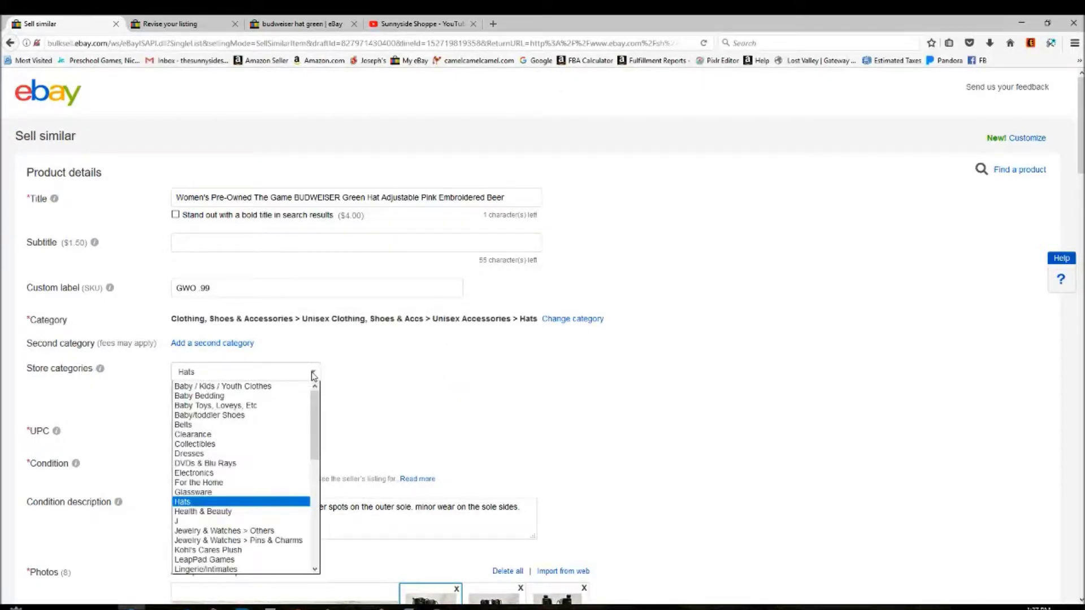
{"action": "scroll", "coordinate": [317, 444], "scroll_direction": "down", "scroll_amount": 5}
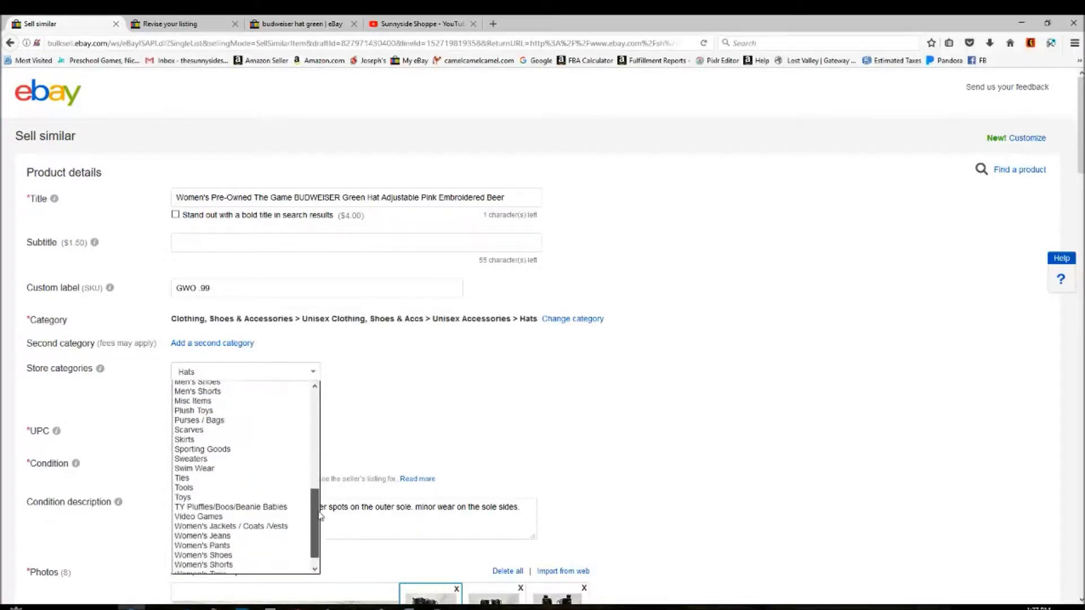
{"action": "scroll", "coordinate": [322, 444], "scroll_direction": "up", "scroll_amount": 3}
{"action": "scroll", "coordinate": [325, 444], "scroll_direction": "up", "scroll_amount": 2}
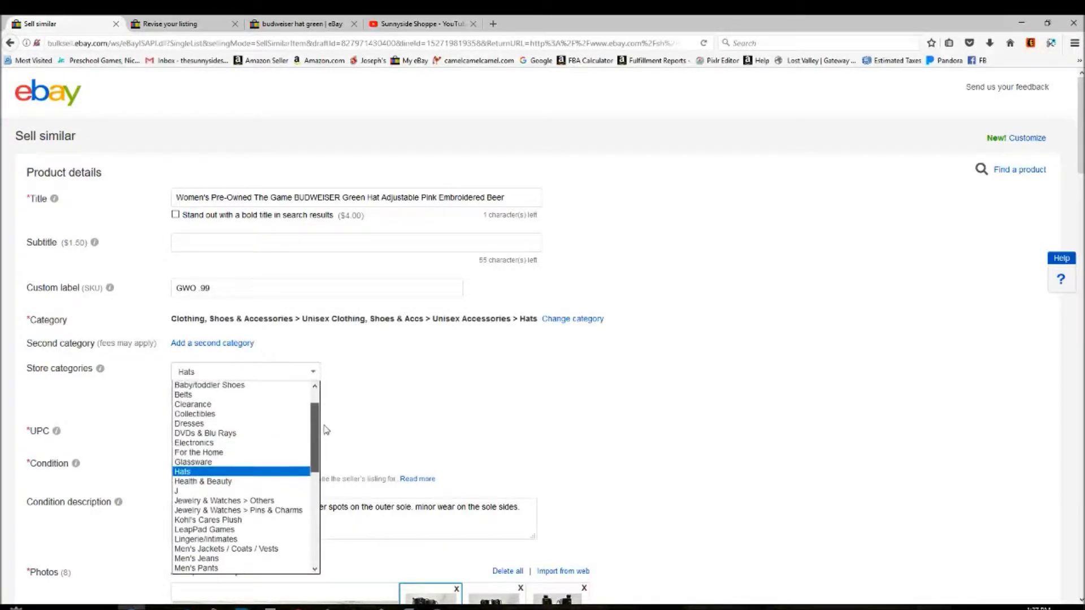
{"action": "left_click", "coordinate": [285, 473]}
{"action": "scroll", "coordinate": [375, 368], "scroll_direction": "down", "scroll_amount": 3}
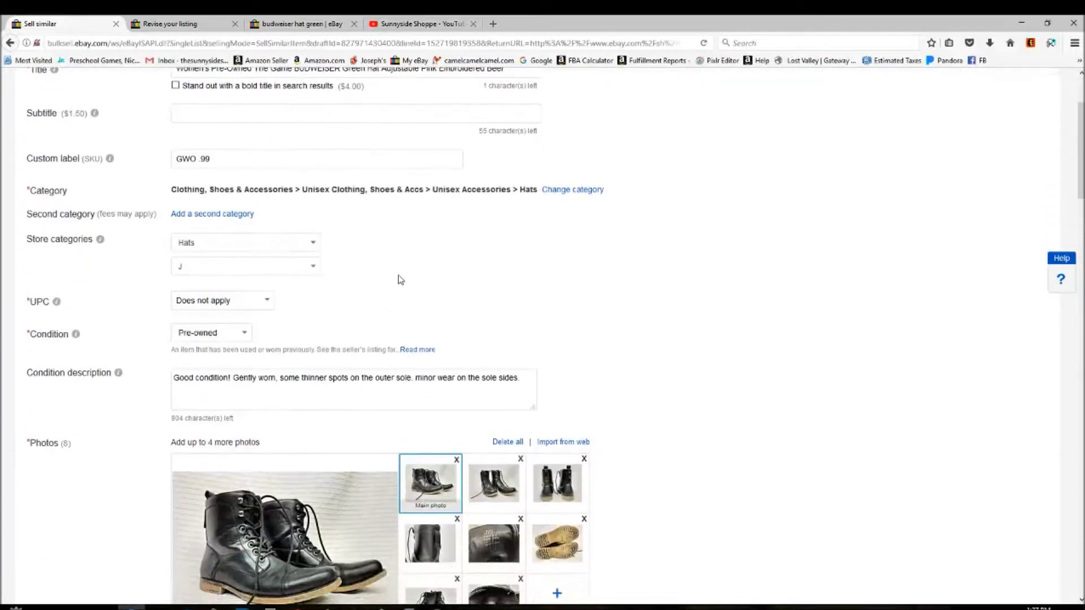
{"action": "left_click", "coordinate": [314, 267]}
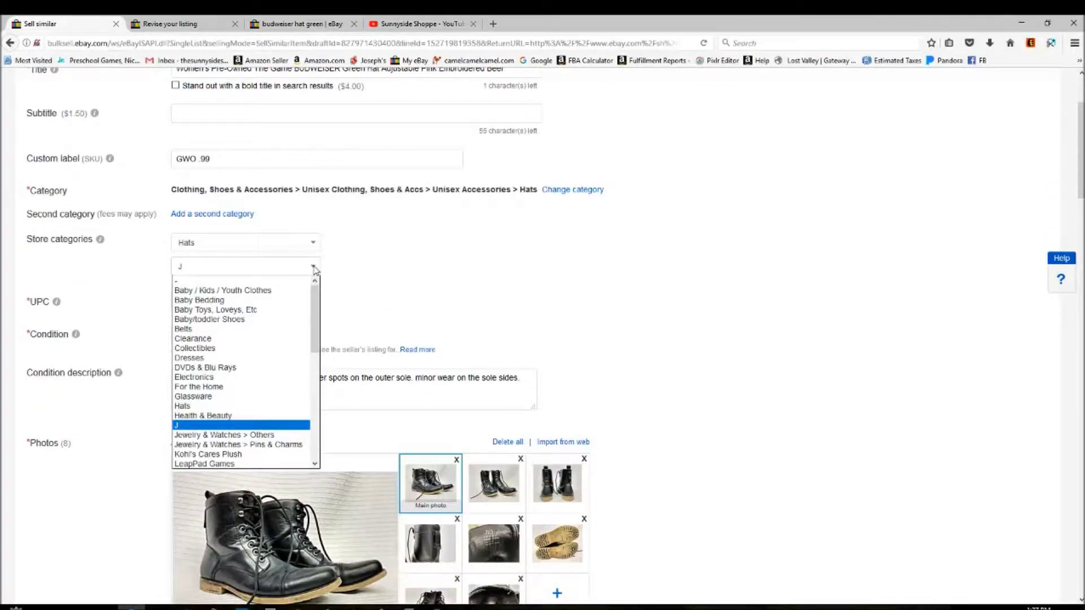
{"action": "left_click", "coordinate": [315, 268]}
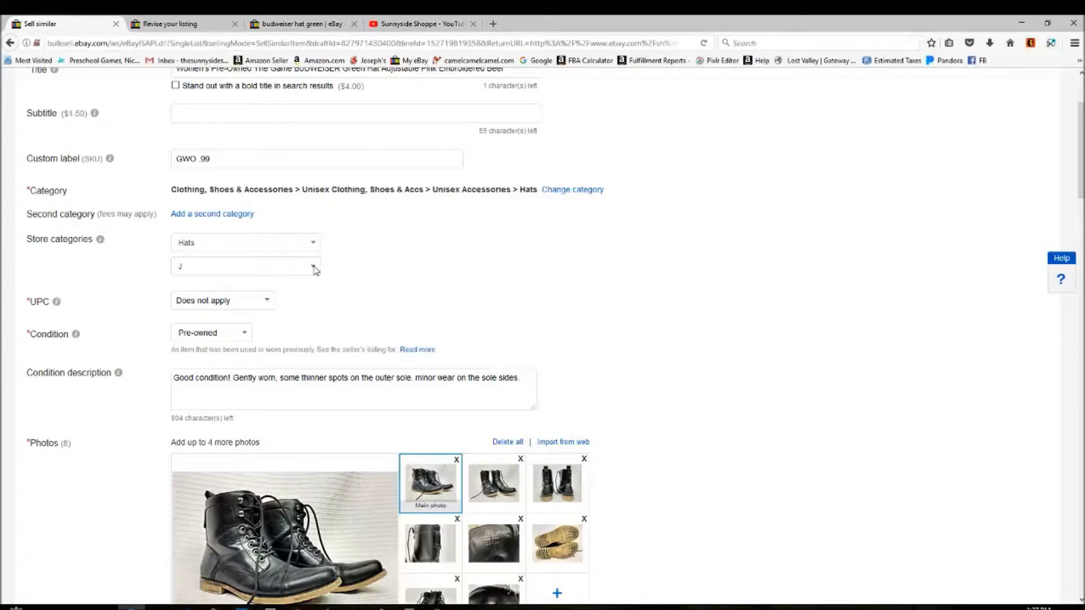
{"action": "left_click", "coordinate": [315, 269]}
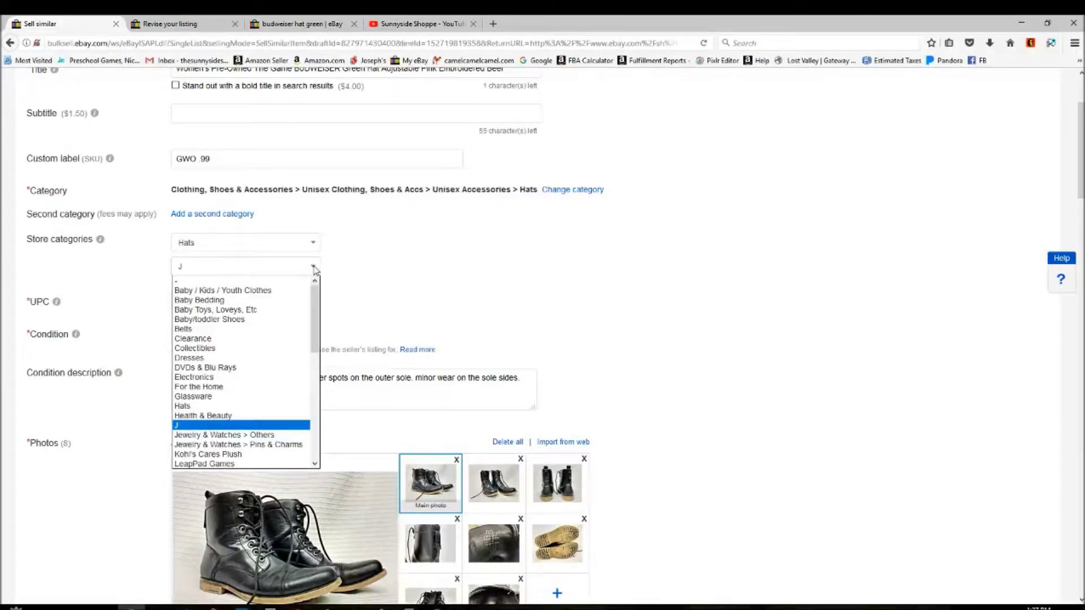
{"action": "left_click", "coordinate": [255, 426]}
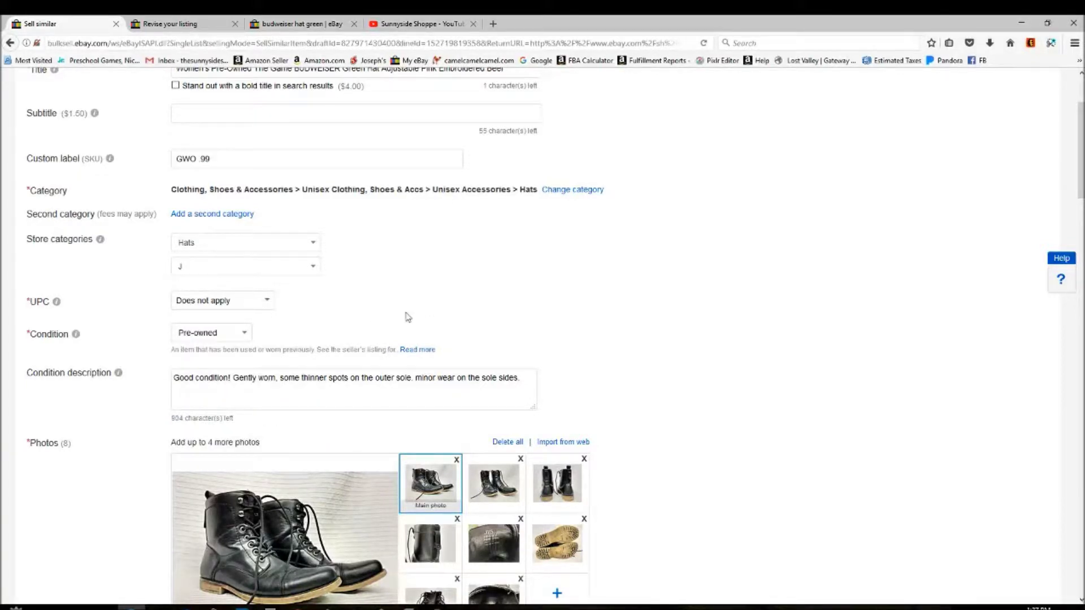
{"action": "left_click", "coordinate": [269, 301]}
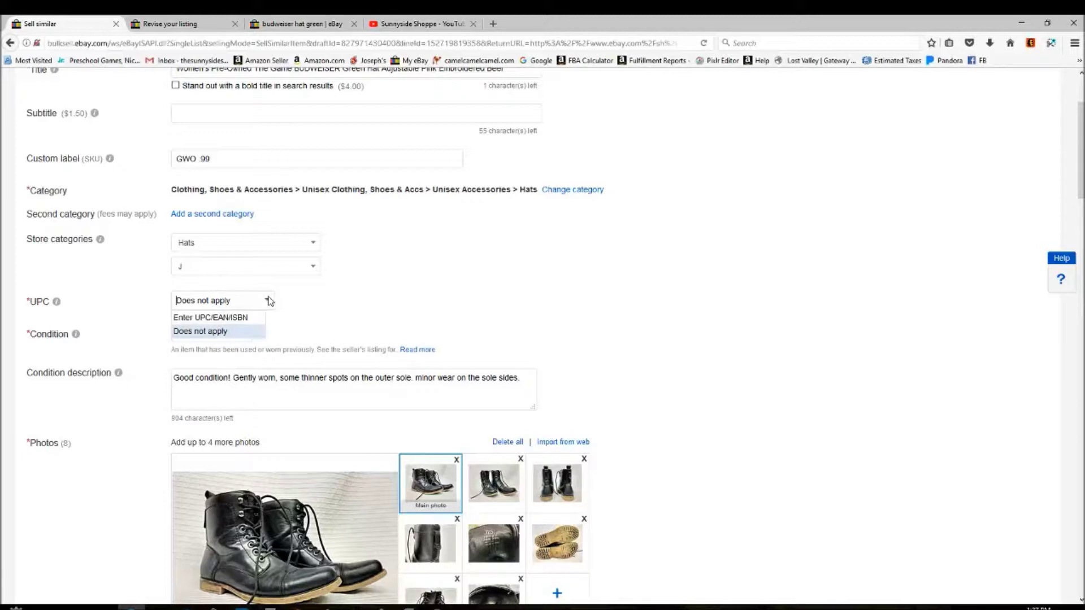
{"action": "left_click", "coordinate": [354, 300]}
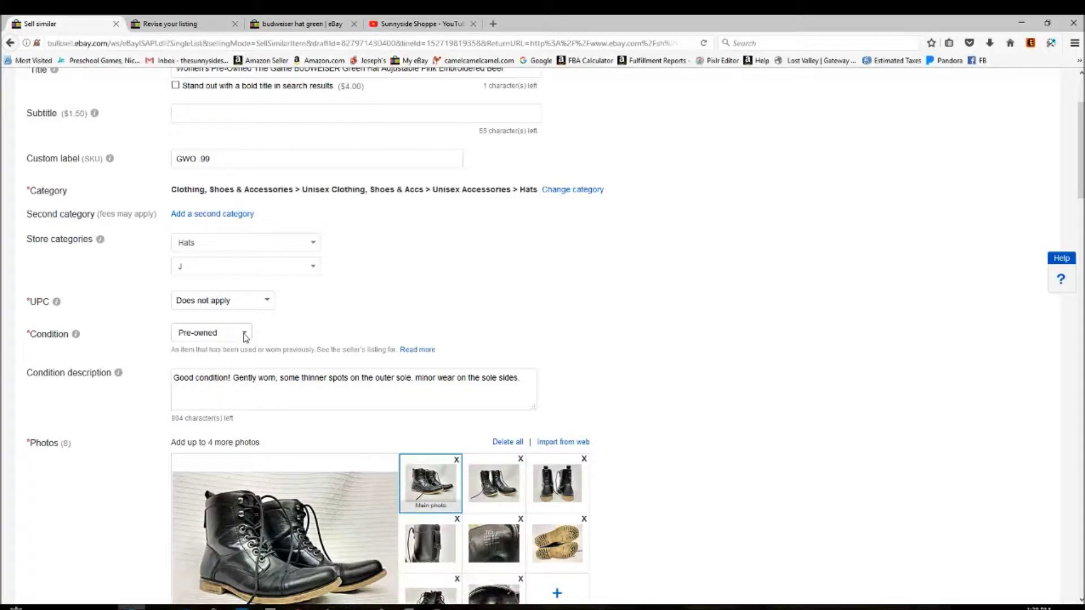
{"action": "left_click_drag", "start_coordinate": [173, 378], "coordinate": [533, 392]}
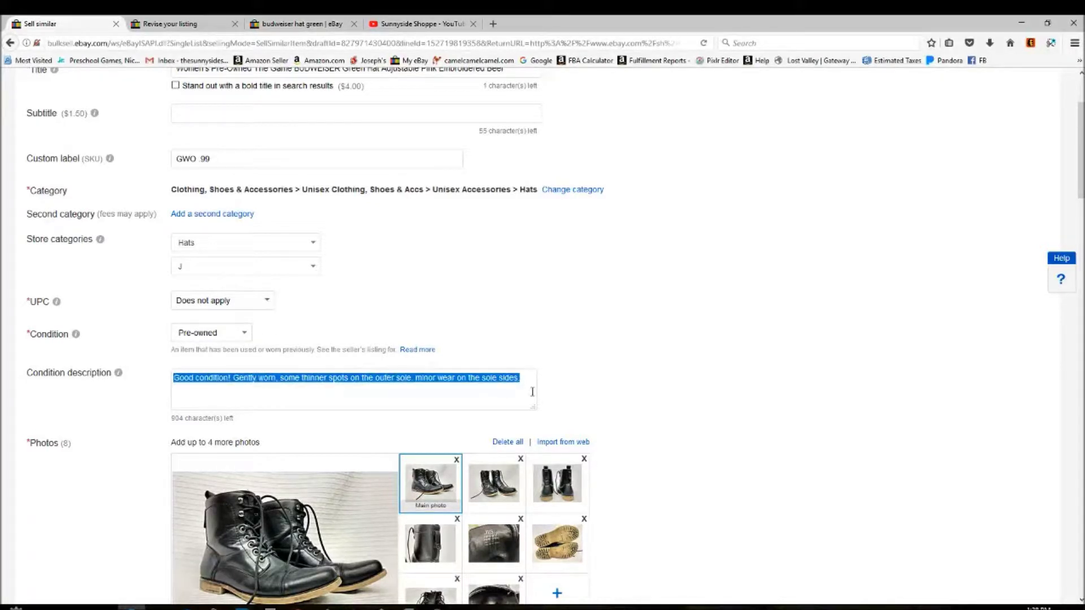
Step: Delete the old boots condition description and remove all the boot photos
{"action": "key", "text": "BackSpace"}
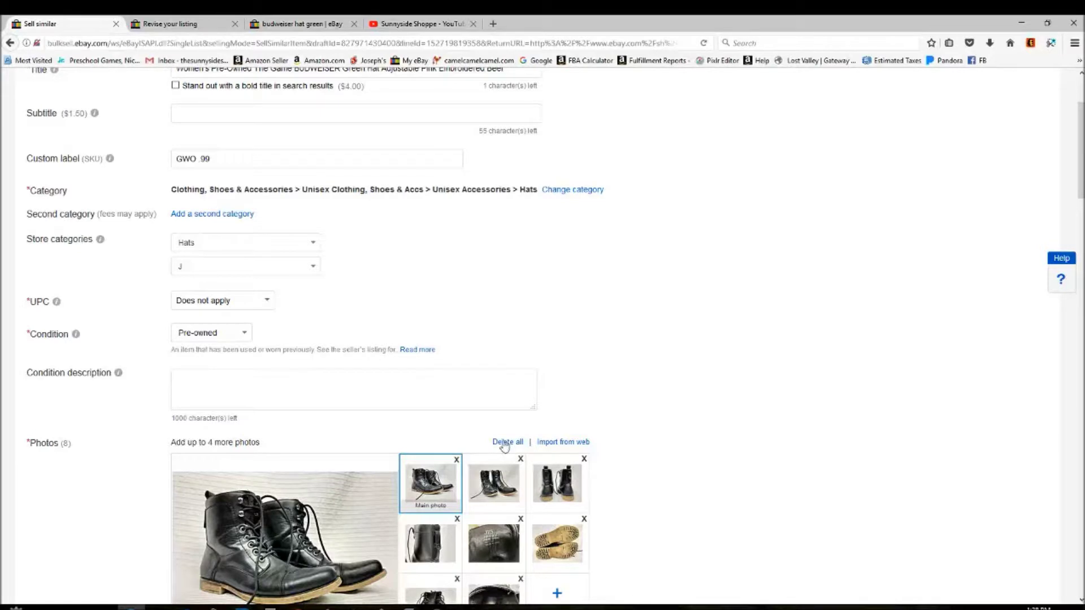
{"action": "left_click", "coordinate": [507, 442]}
{"action": "left_click", "coordinate": [281, 569]}
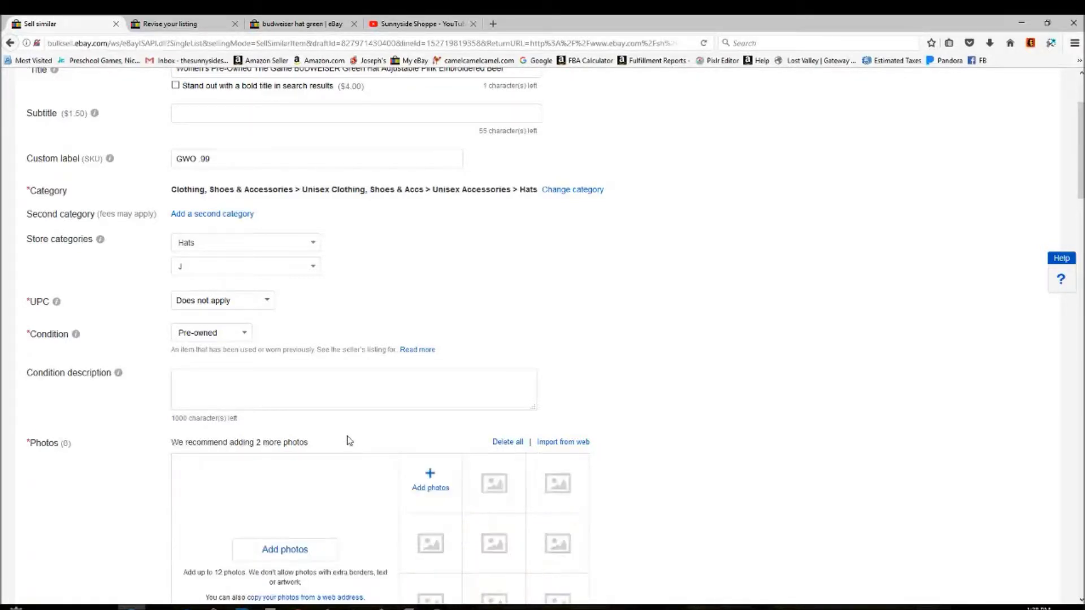
Step: Upload the six green hat photos IMG_8578 through IMG_8583
{"action": "left_click", "coordinate": [436, 459]}
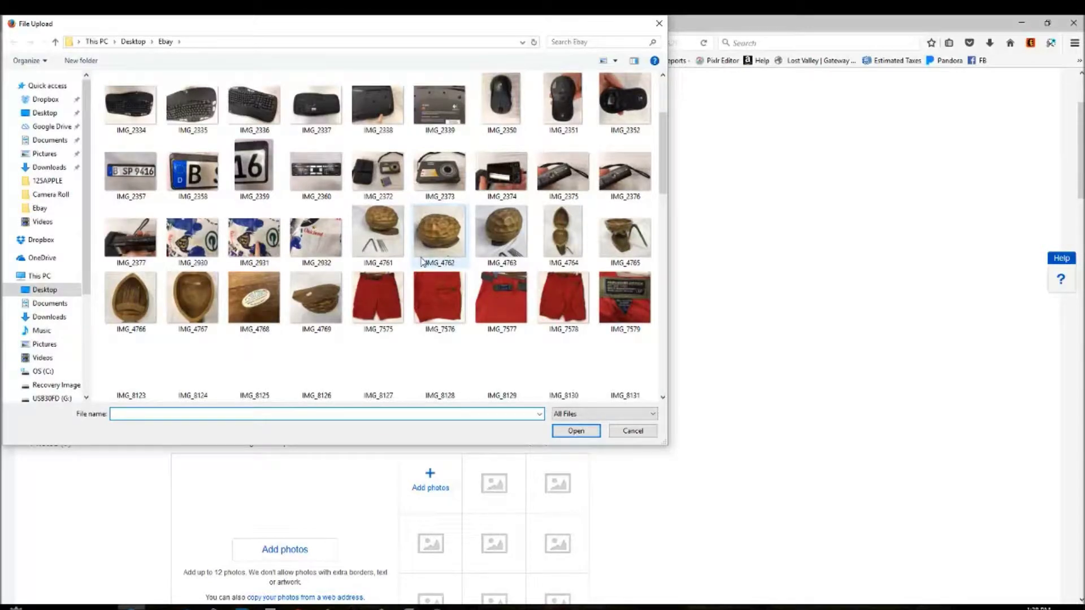
{"action": "scroll", "coordinate": [447, 255], "scroll_direction": "down", "scroll_amount": 10}
{"action": "scroll", "coordinate": [468, 249], "scroll_direction": "up", "scroll_amount": 3}
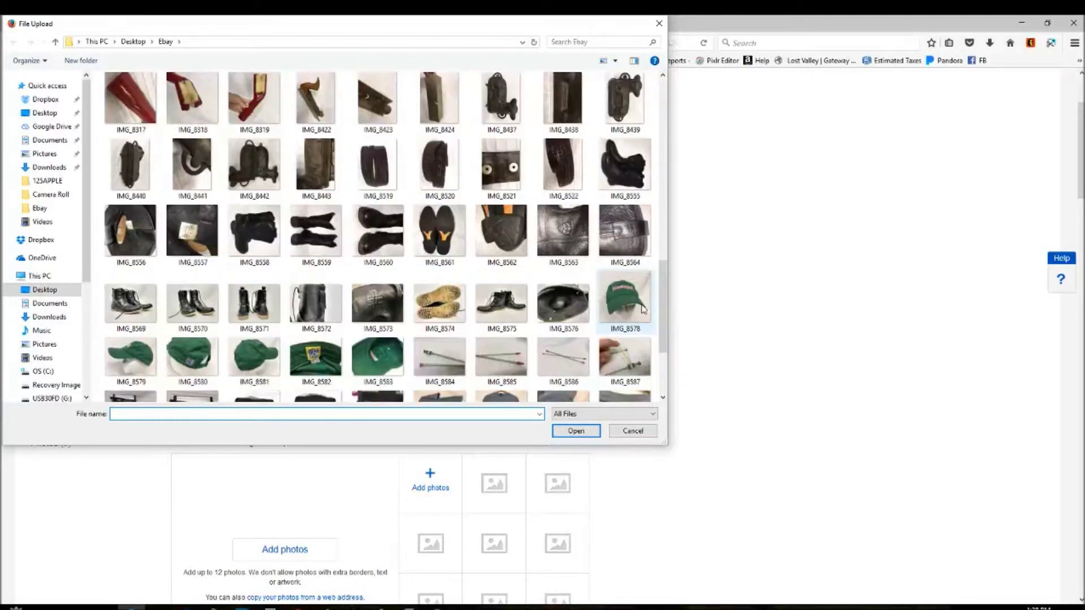
{"action": "left_click", "coordinate": [625, 299]}
{"action": "left_click", "coordinate": [378, 359], "text": "shift"}
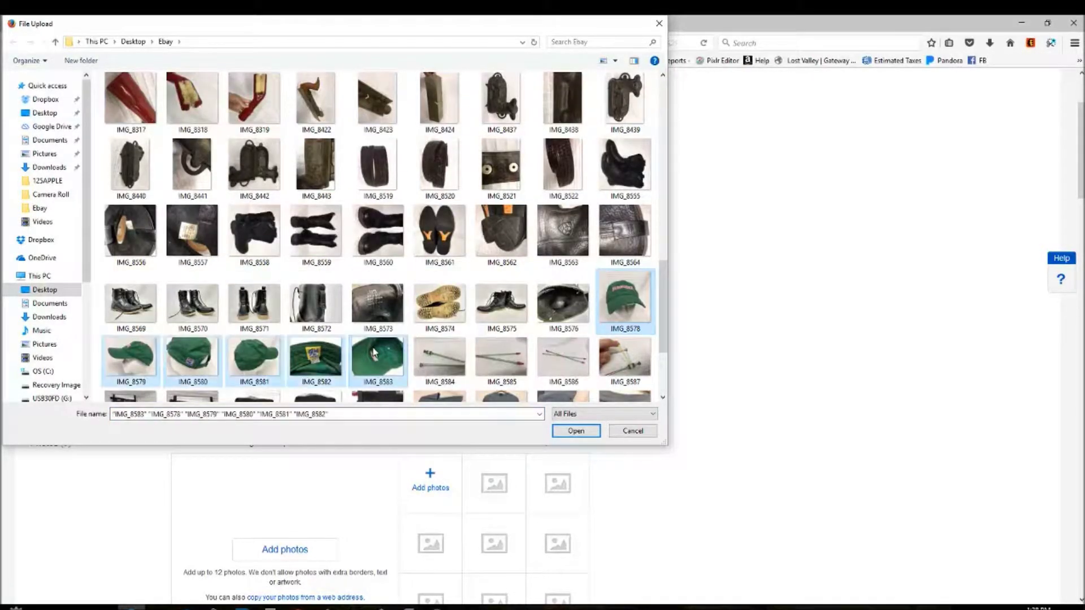
{"action": "left_click", "coordinate": [576, 431]}
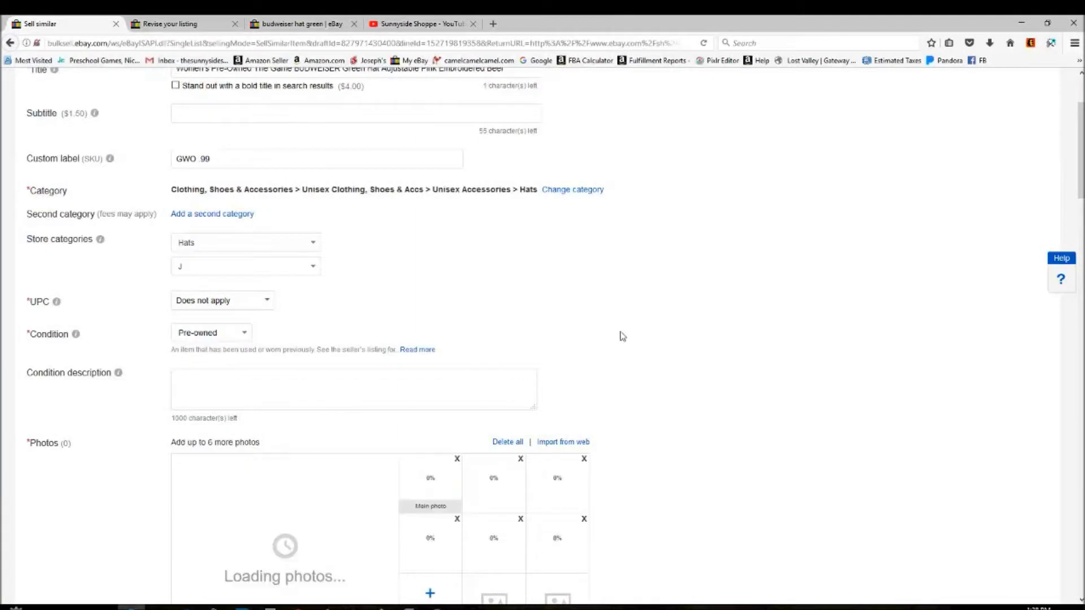
Step: Enter 'good condition, gently worn, mid crown hat, some minor wear on the front forehead' as the condition description
{"action": "left_click", "coordinate": [337, 382]}
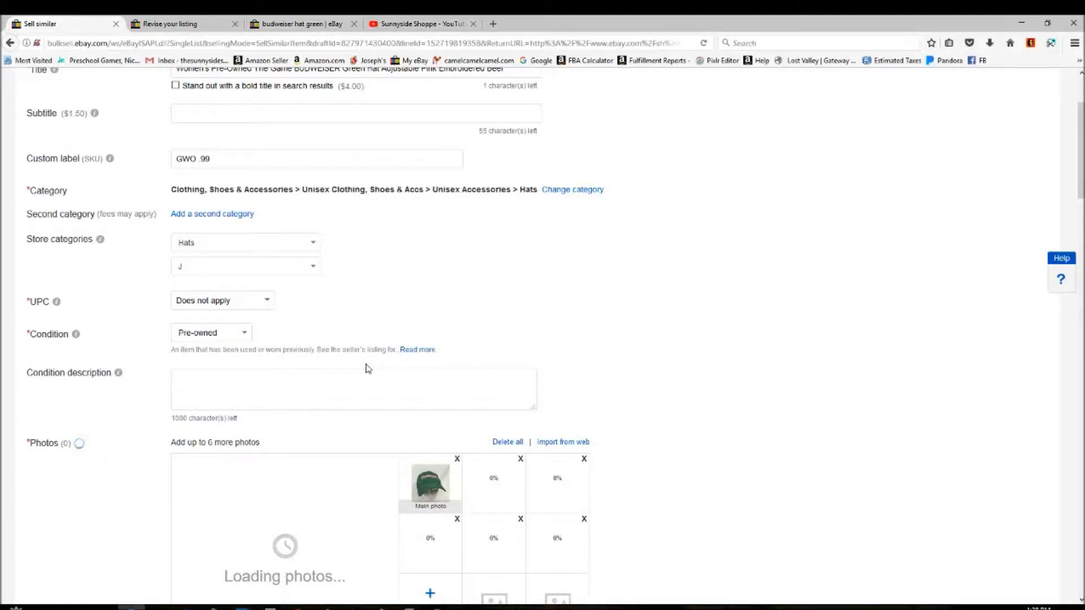
{"action": "type", "text": "good "}
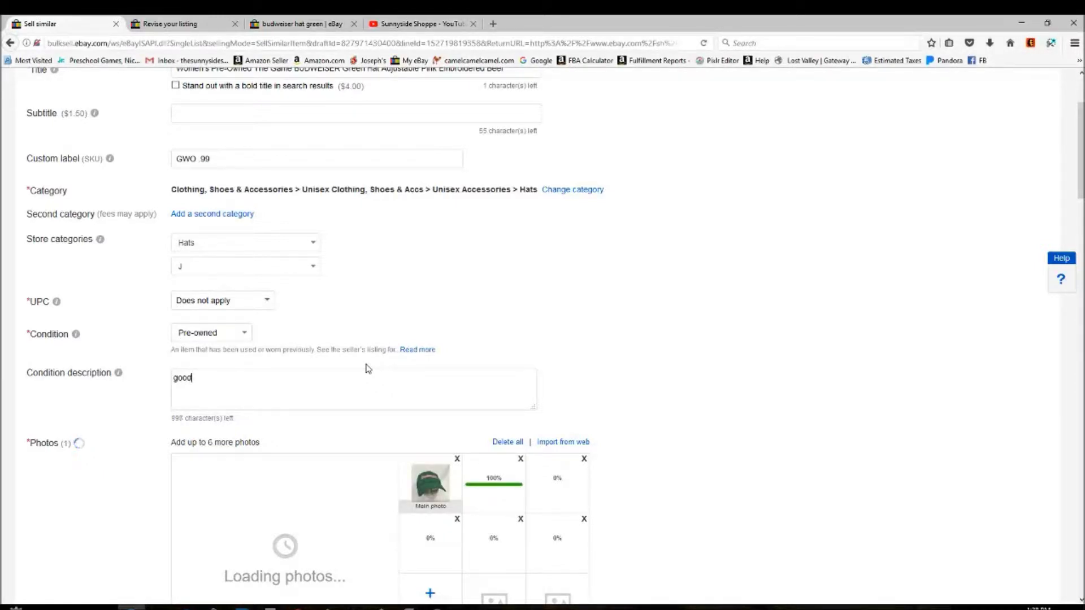
{"action": "type", "text": "condition"}
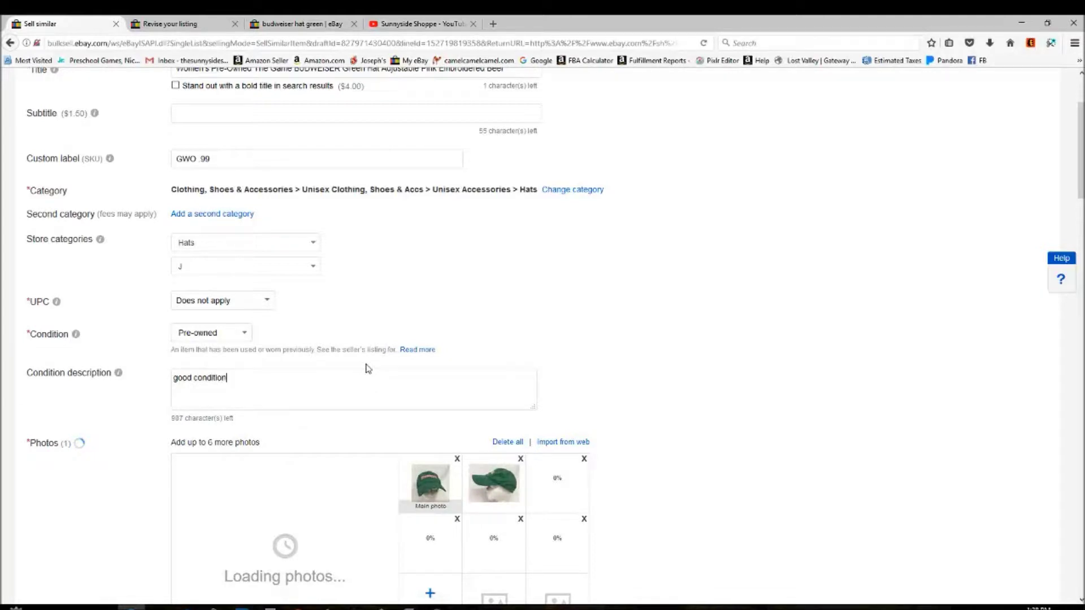
{"action": "type", "text": ", gently worn "}
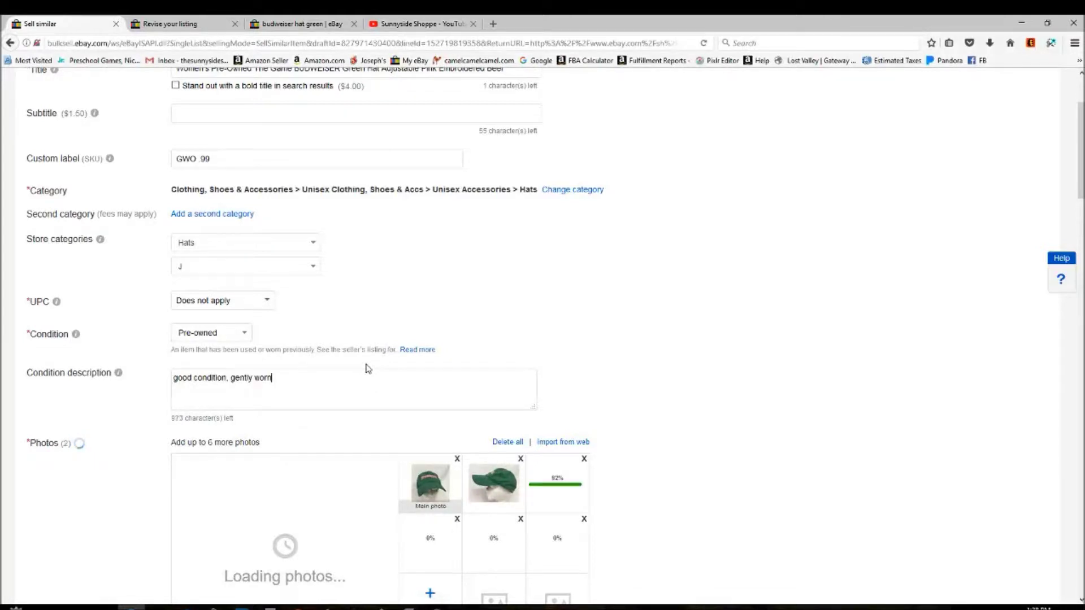
{"action": "type", "text": ","}
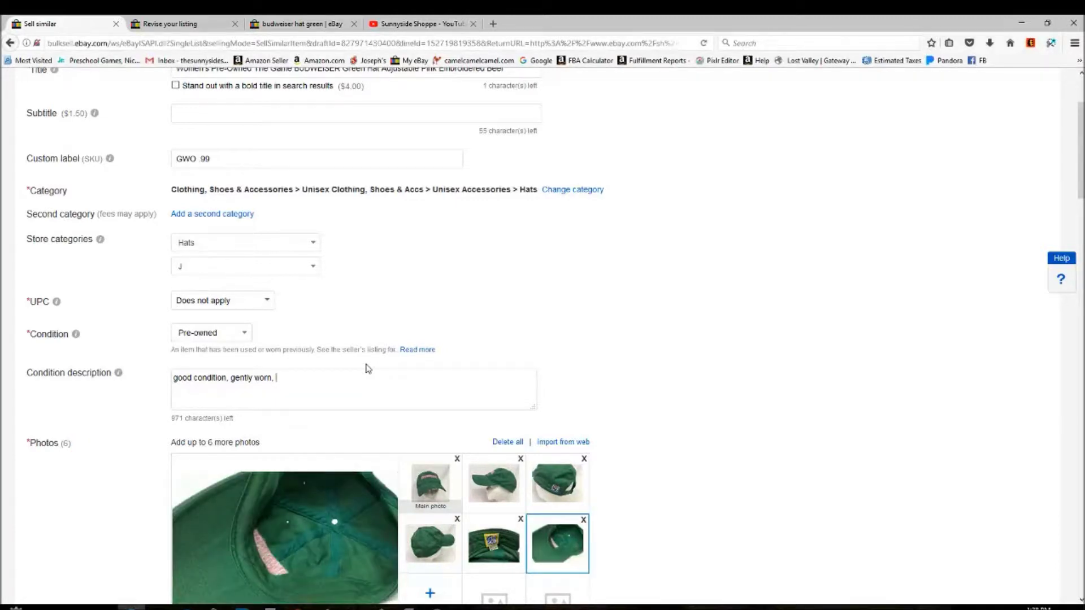
{"action": "type", "text": "mid crown hat, some minor wear on the "}
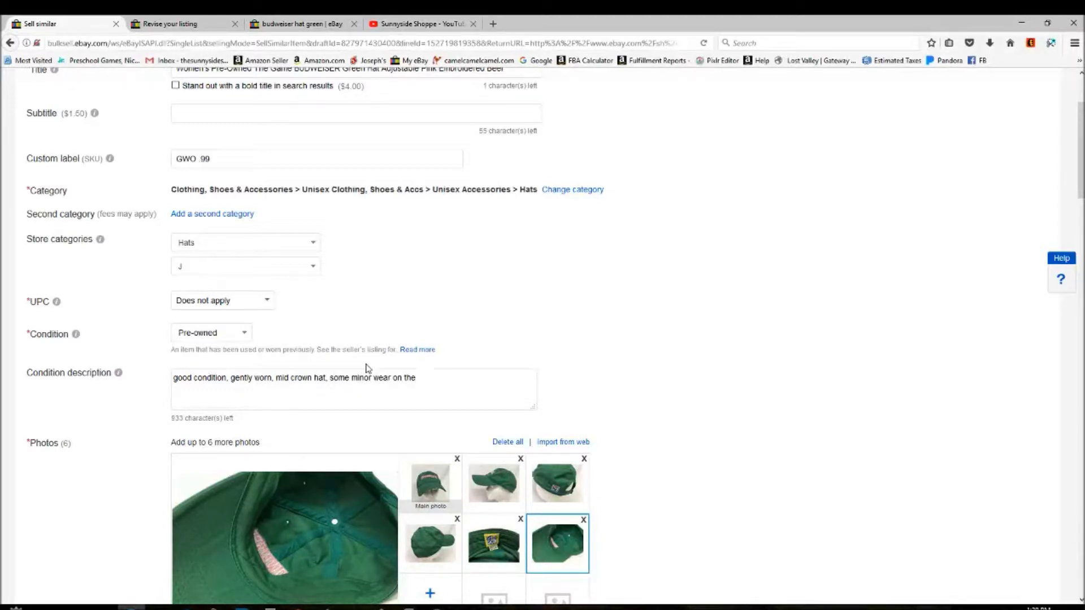
{"action": "type", "text": "front forehead."}
{"action": "key", "text": "ctrl+a"}
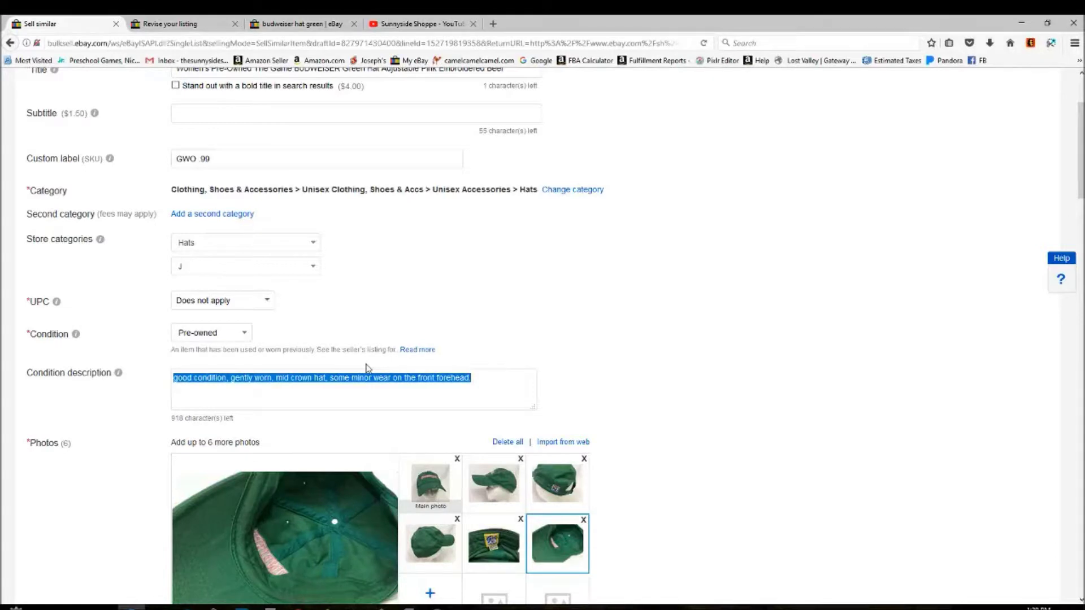
{"action": "left_click", "coordinate": [542, 308]}
{"action": "scroll", "coordinate": [650, 308], "scroll_direction": "down", "scroll_amount": 3}
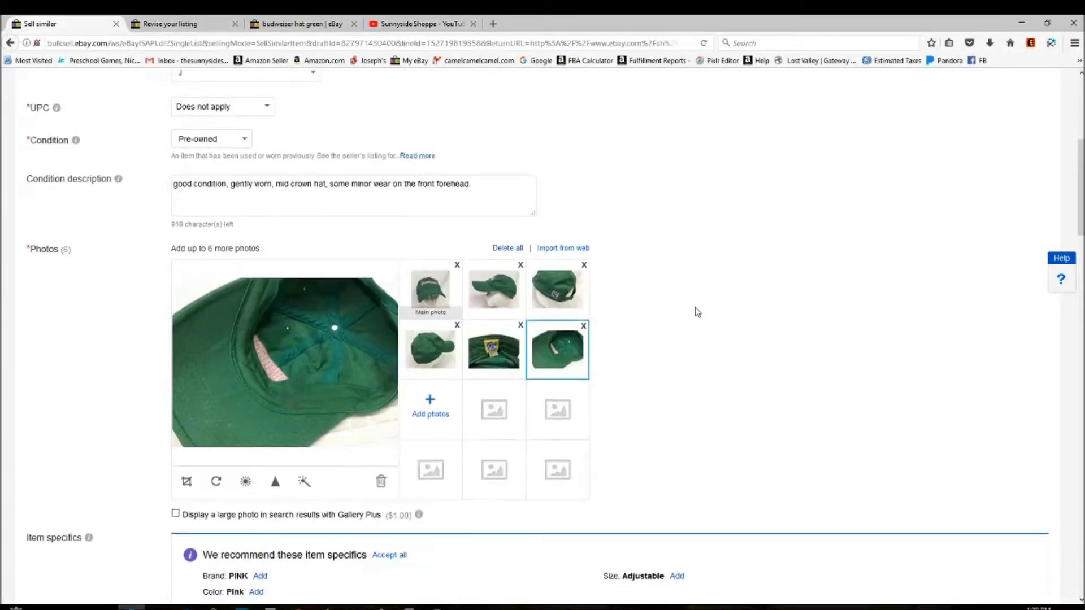
{"action": "left_click", "coordinate": [431, 295]}
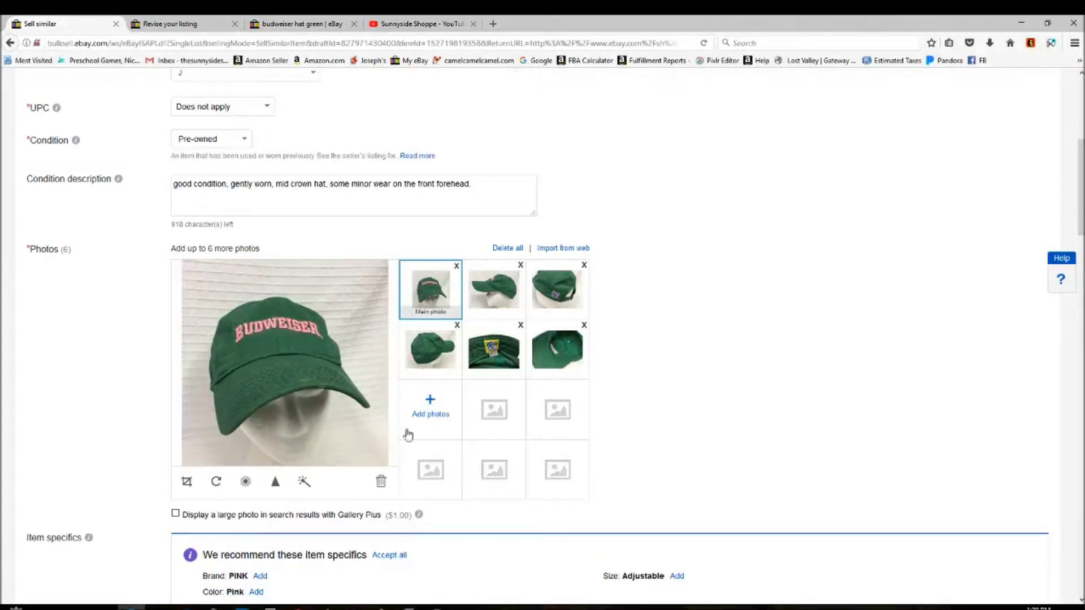
{"action": "left_click", "coordinate": [494, 288]}
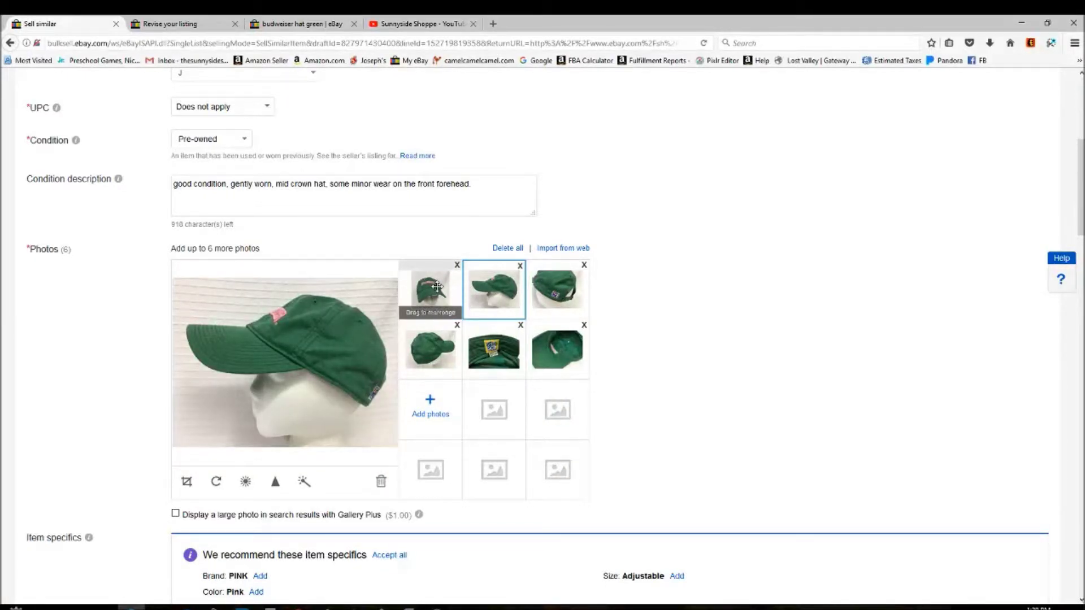
{"action": "left_click", "coordinate": [551, 292]}
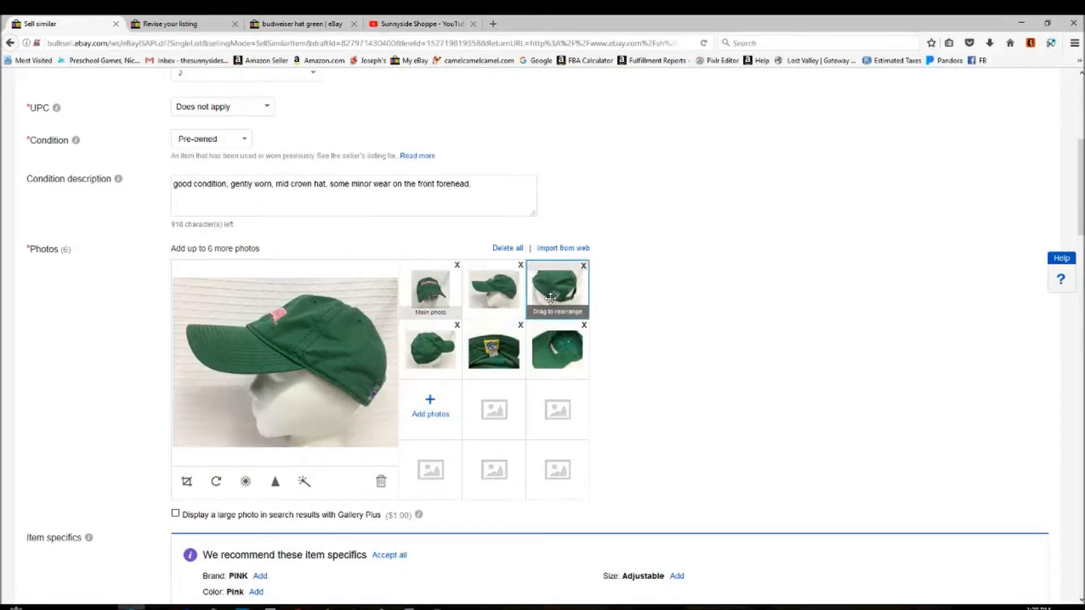
{"action": "left_click", "coordinate": [426, 354]}
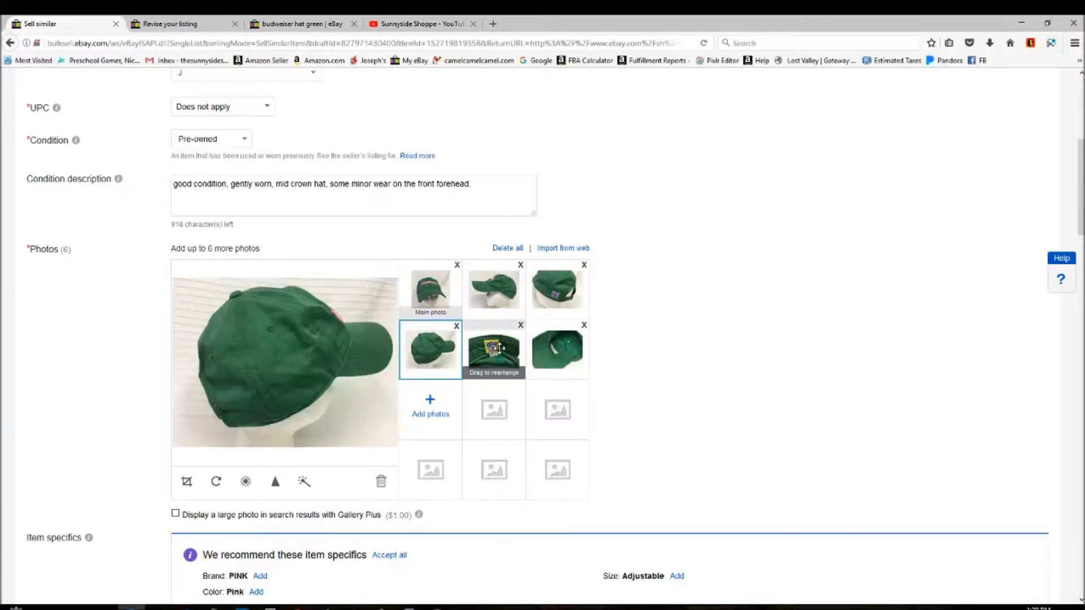
{"action": "left_click", "coordinate": [500, 348]}
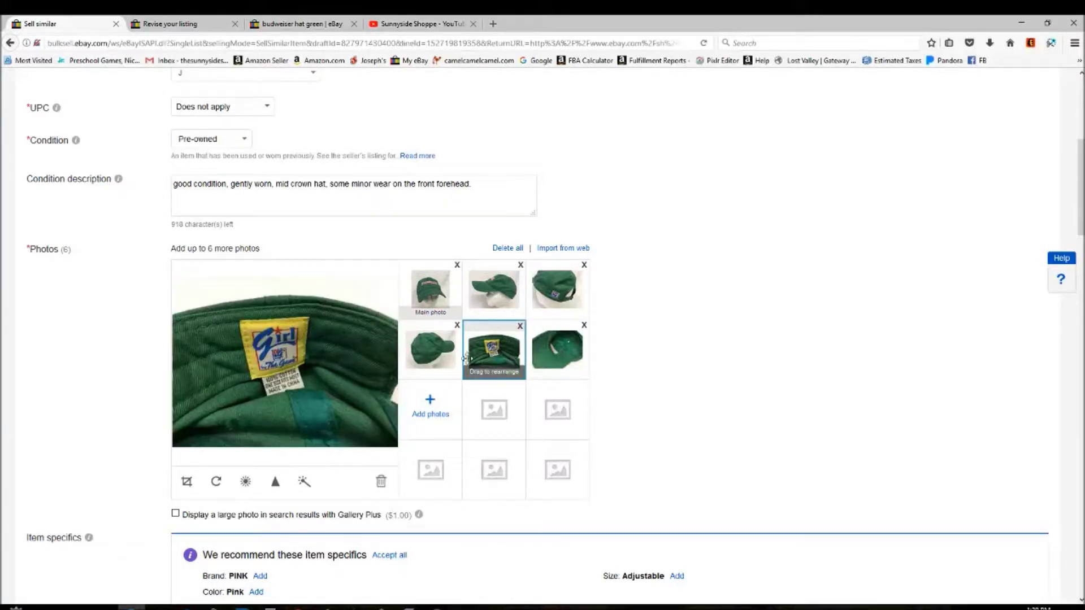
{"action": "left_click", "coordinate": [558, 349]}
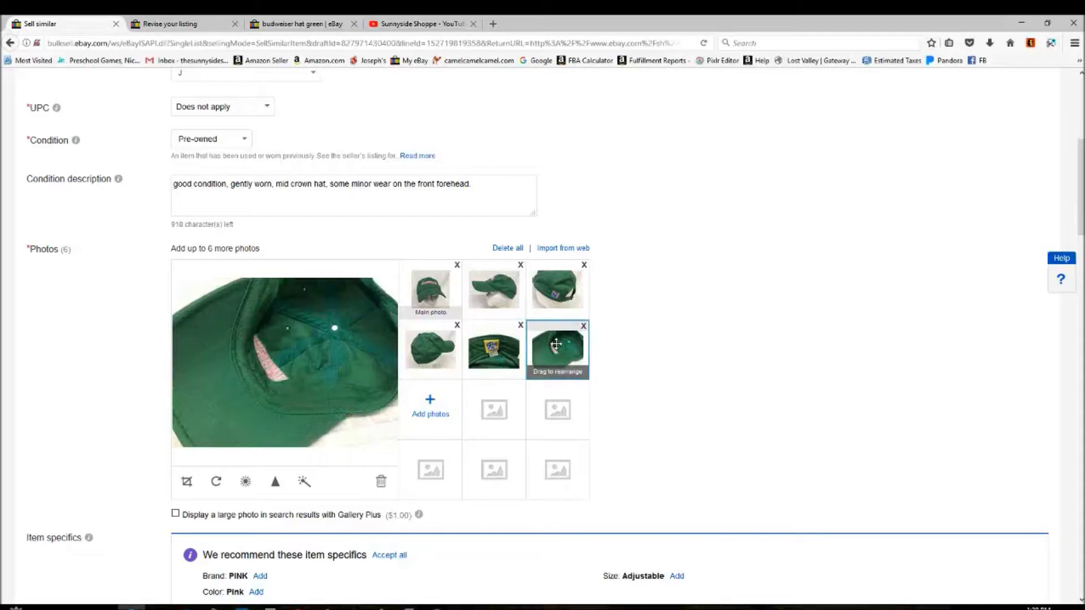
Step: Set item specifics Size Adjustable, Brand 'The Game' and Color 'Green'
{"action": "scroll", "coordinate": [737, 328], "scroll_direction": "down", "scroll_amount": 3}
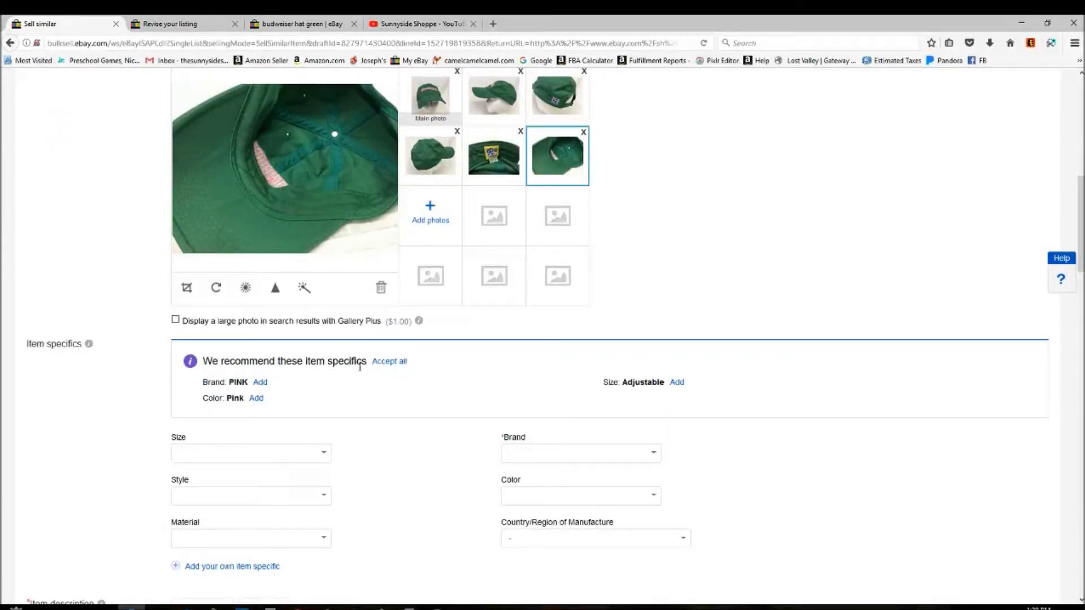
{"action": "scroll", "coordinate": [484, 362], "scroll_direction": "down", "scroll_amount": 2}
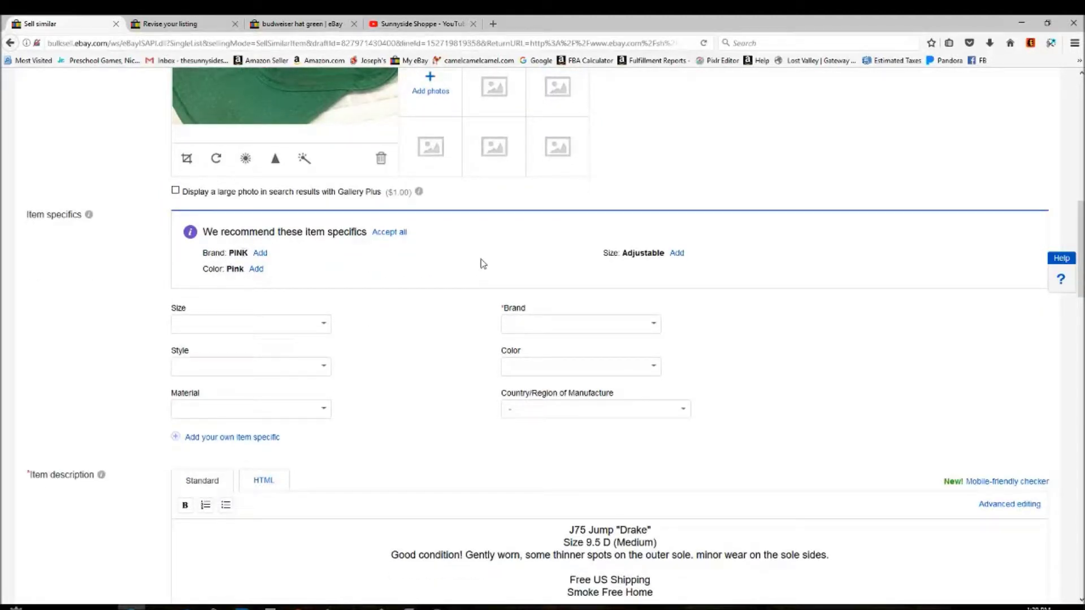
{"action": "left_click", "coordinate": [676, 254]}
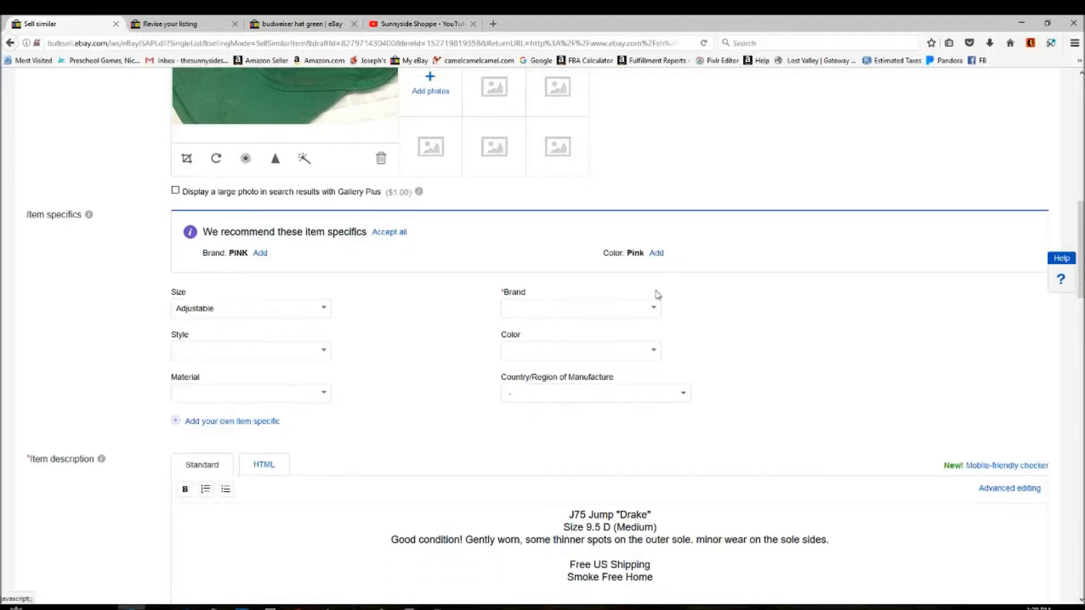
{"action": "left_click", "coordinate": [592, 312]}
{"action": "type", "text": "The Game"}
{"action": "left_click", "coordinate": [598, 352]}
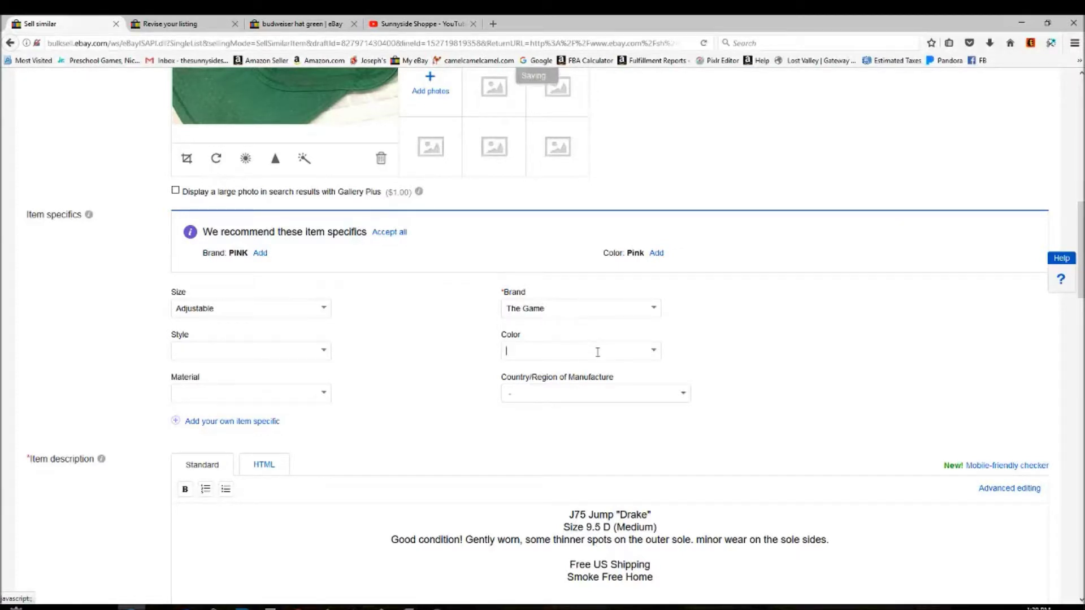
{"action": "type", "text": "Green"}
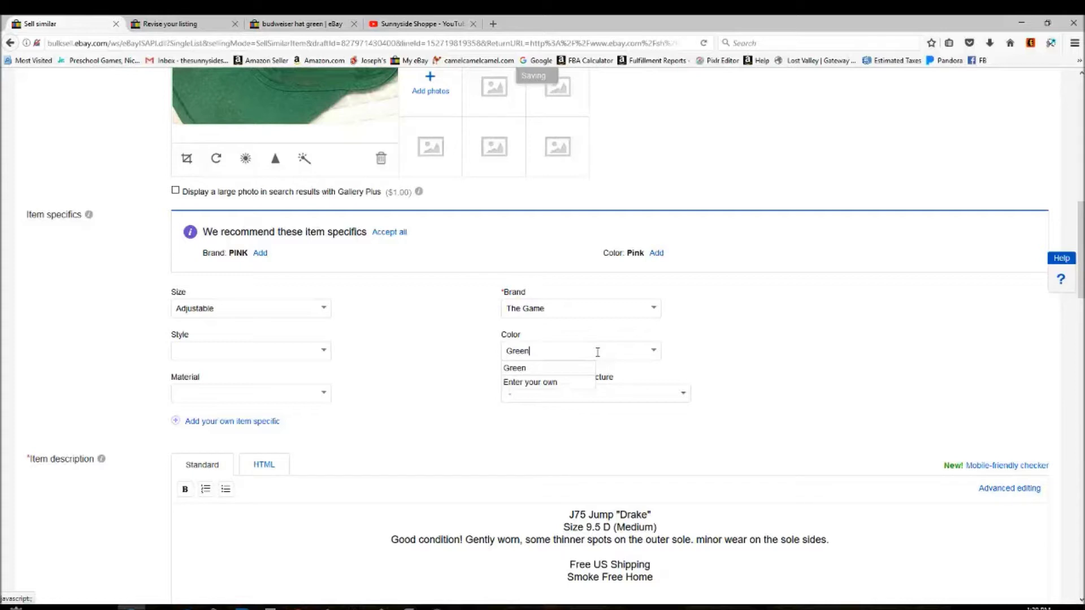
Step: Choose China as country of manufacture, 100% Cotton material and Baseball Cap style
{"action": "left_click", "coordinate": [634, 400]}
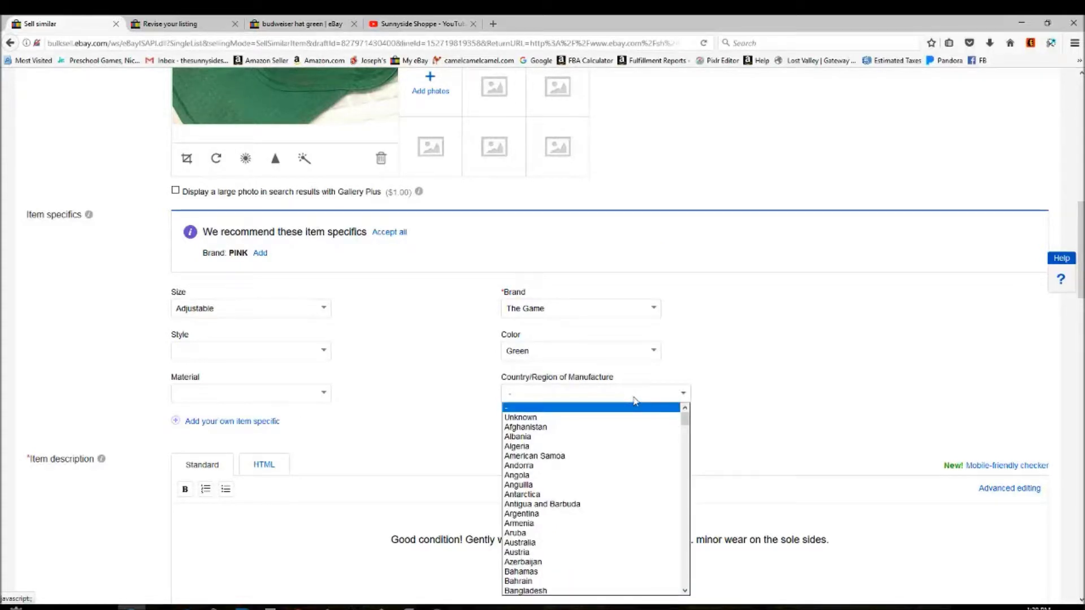
{"action": "scroll", "coordinate": [627, 469], "scroll_direction": "down", "scroll_amount": 11}
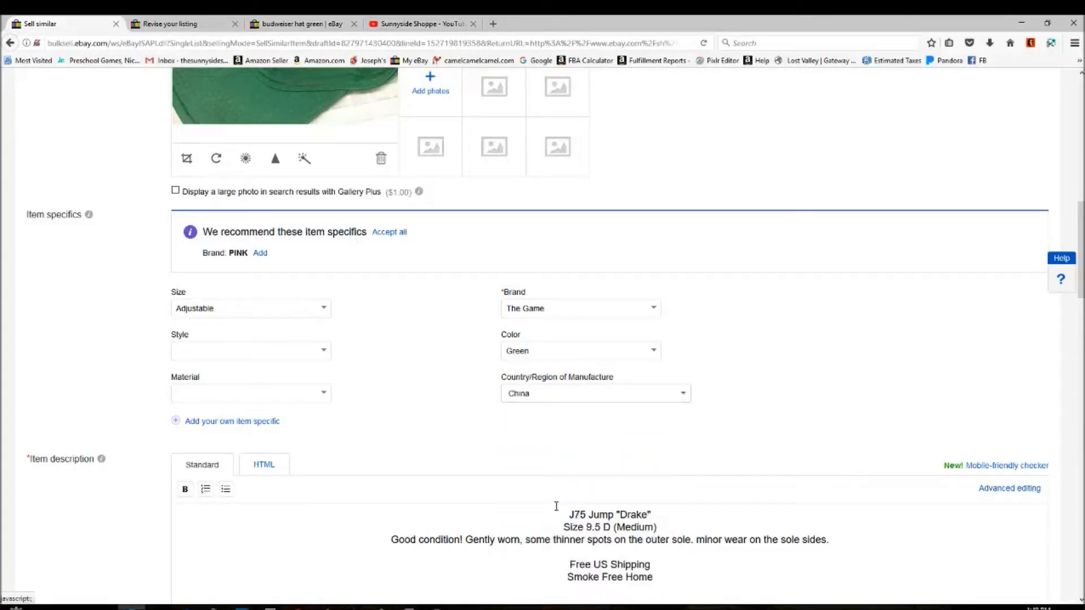
{"action": "left_click", "coordinate": [556, 514]}
{"action": "left_click", "coordinate": [324, 394]}
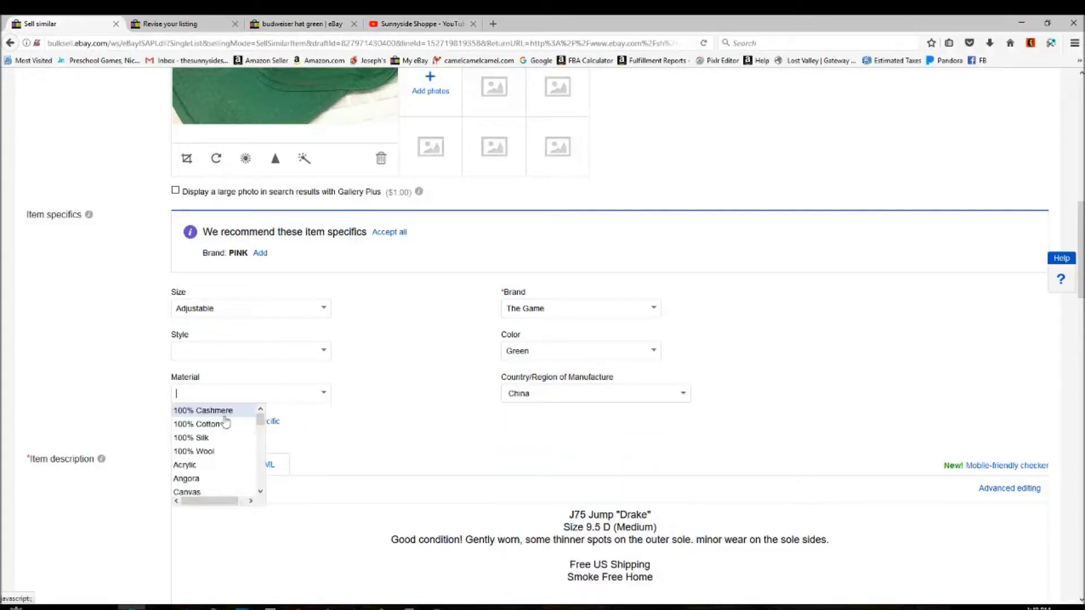
{"action": "left_click", "coordinate": [223, 422]}
{"action": "left_click", "coordinate": [325, 353]}
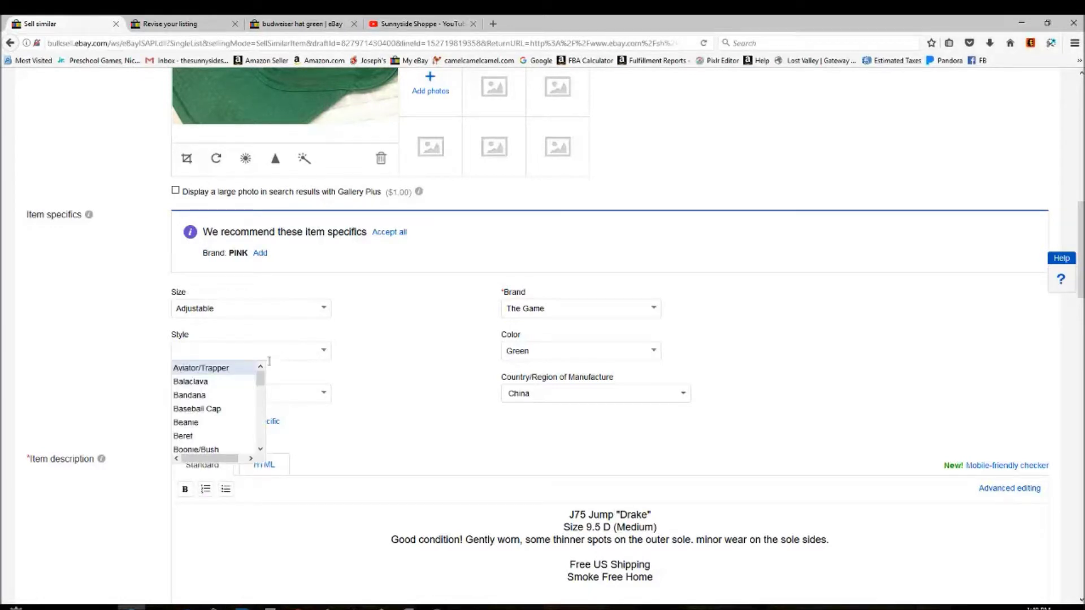
{"action": "left_click", "coordinate": [238, 407]}
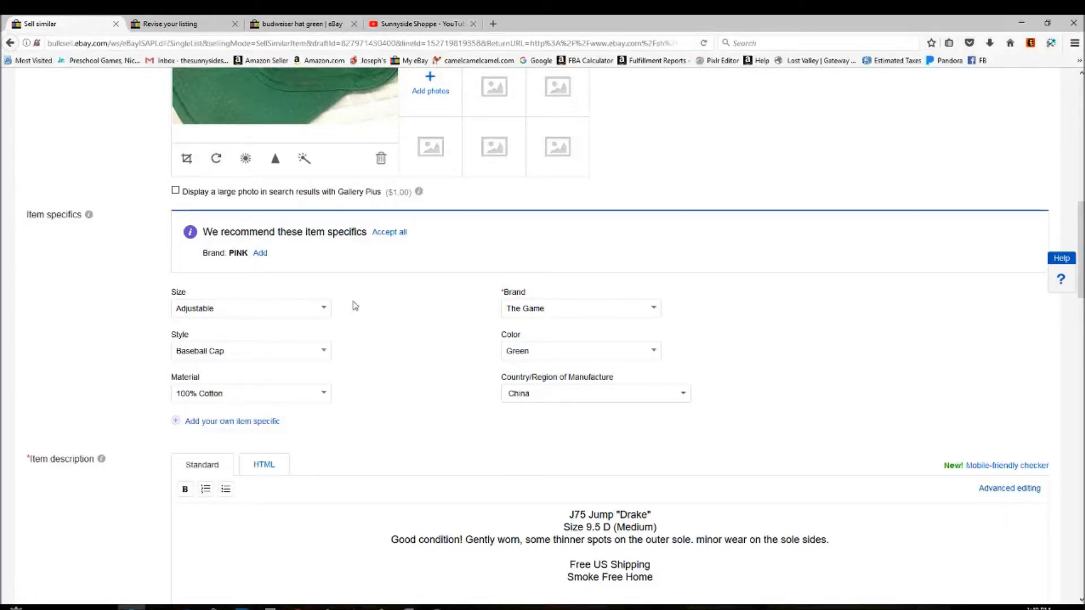
{"action": "scroll", "coordinate": [524, 323], "scroll_direction": "down", "scroll_amount": 4}
Step: Replace the old shoe description lines with the centered condition text, adding a blank line above Free US Shipping
{"action": "left_click_drag", "start_coordinate": [569, 385], "coordinate": [849, 418]}
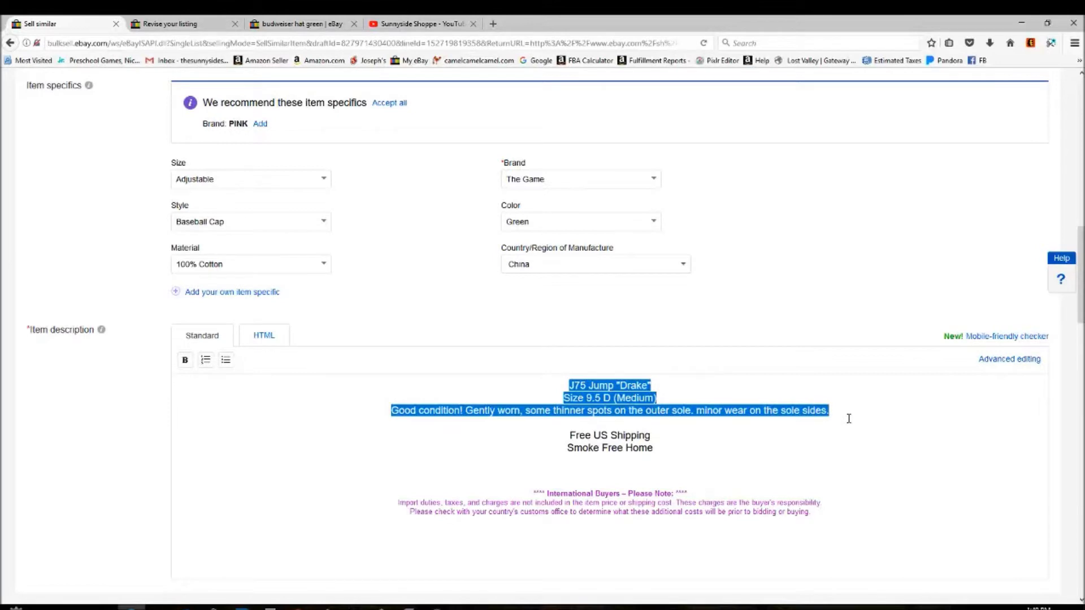
{"action": "type", "text": "good condition, gently worn, mid crown hat, some minor wear on the front forehead."}
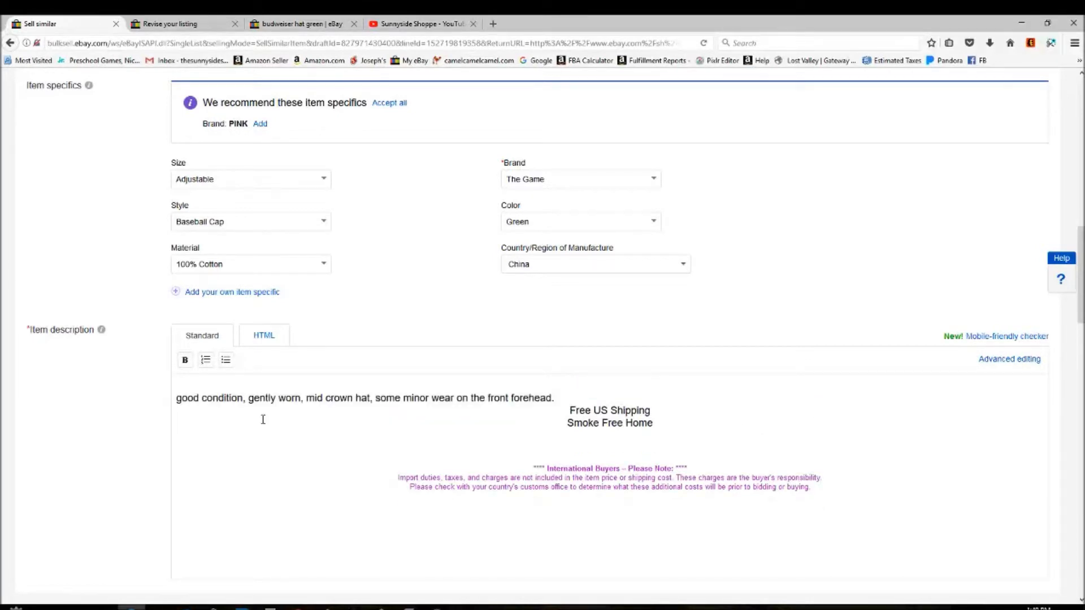
{"action": "left_click", "coordinate": [1000, 360]}
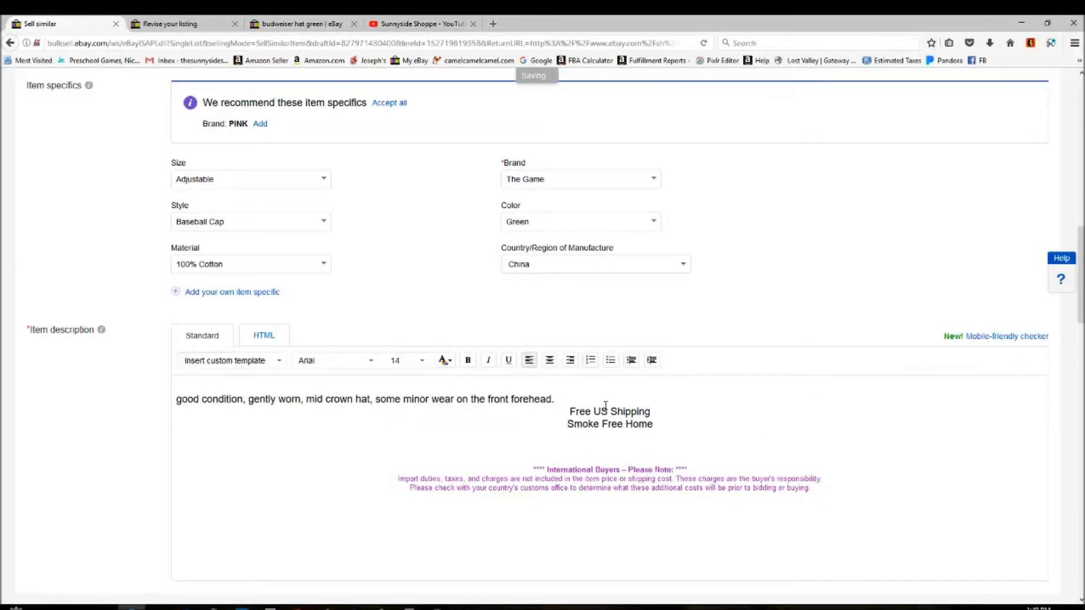
{"action": "left_click", "coordinate": [552, 363]}
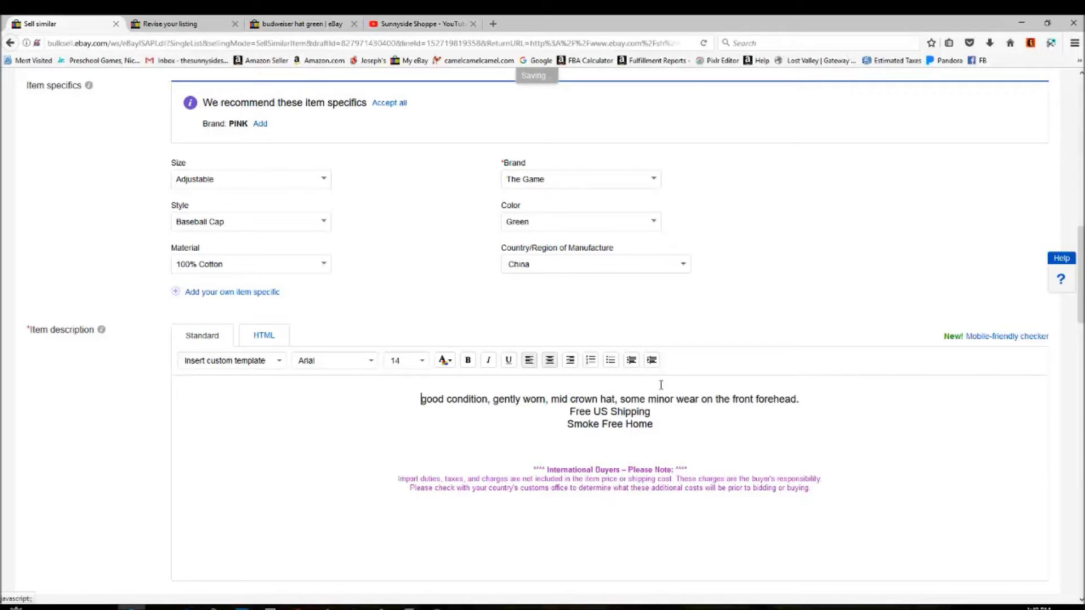
{"action": "left_click", "coordinate": [570, 412]}
{"action": "key", "text": "Return"}
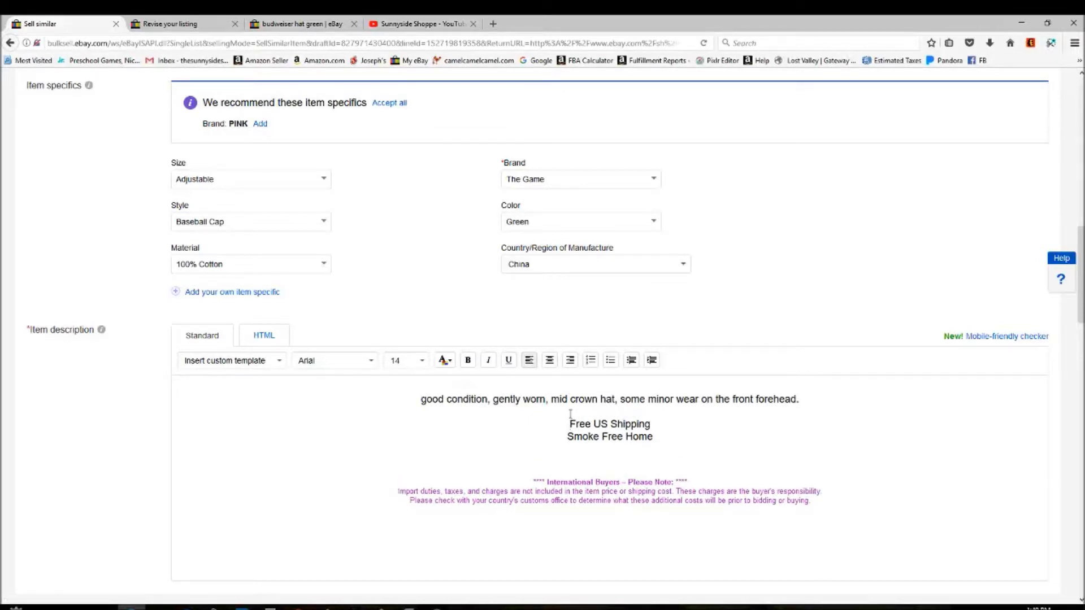
{"action": "scroll", "coordinate": [729, 467], "scroll_direction": "down", "scroll_amount": 5}
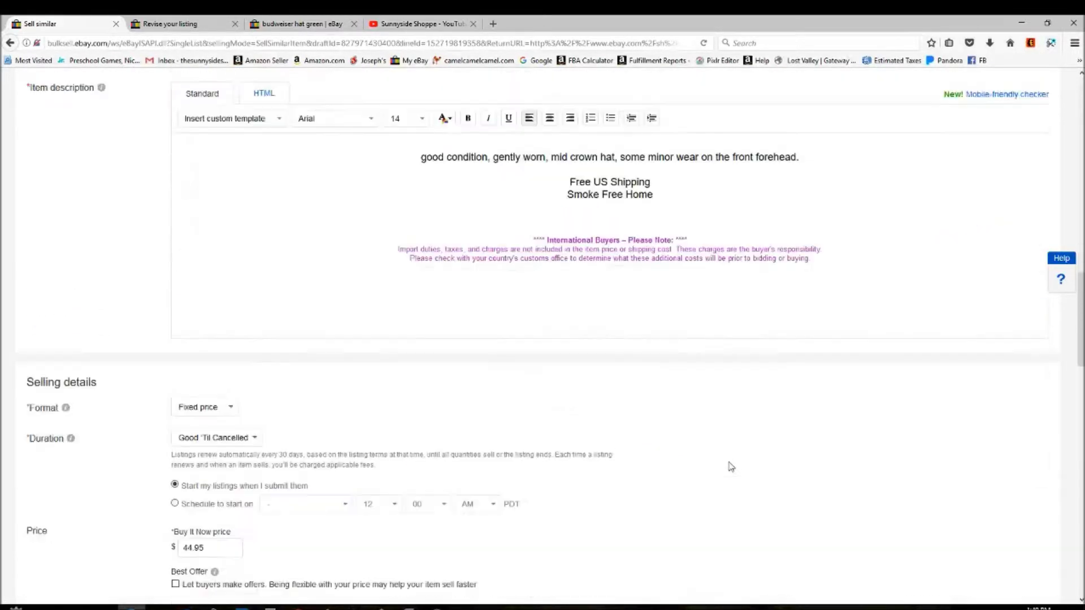
{"action": "scroll", "coordinate": [732, 467], "scroll_direction": "up", "scroll_amount": 2}
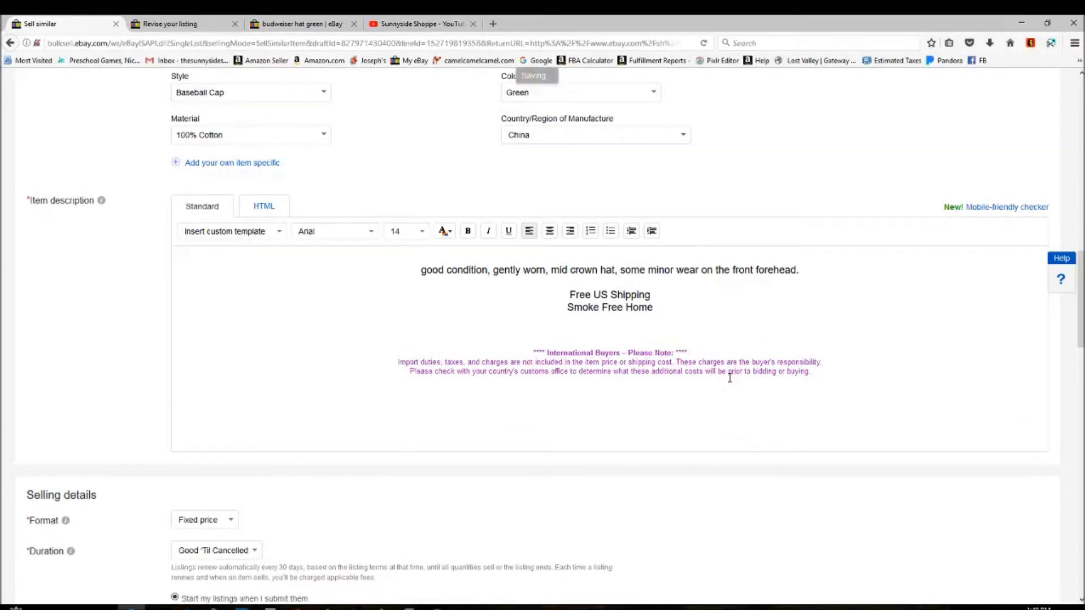
{"action": "scroll", "coordinate": [571, 378], "scroll_direction": "up", "scroll_amount": 2}
{"action": "left_click_drag", "start_coordinate": [428, 400], "coordinate": [423, 401]}
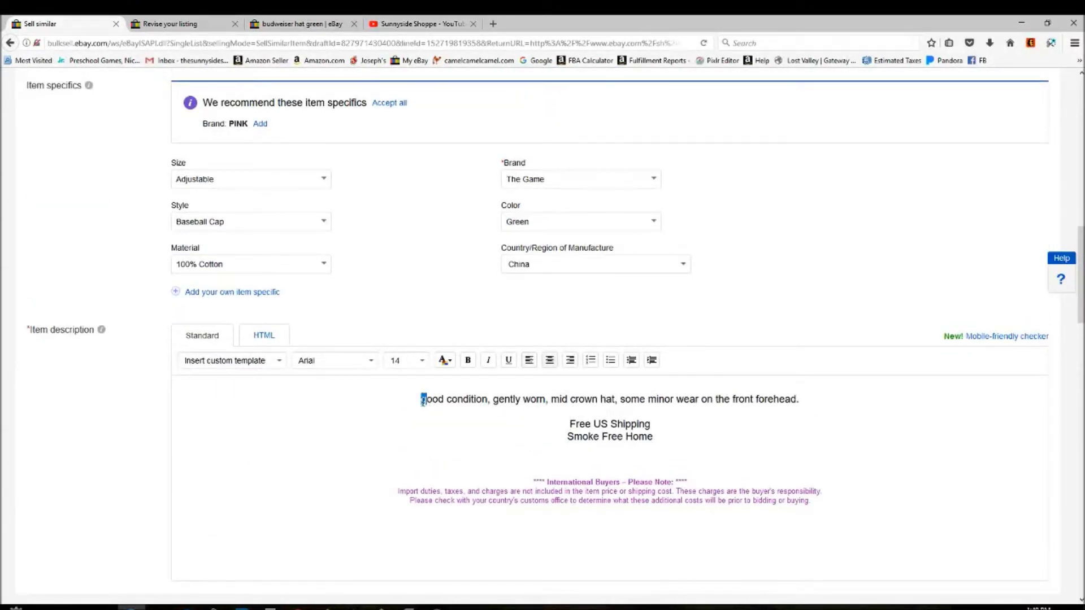
{"action": "type", "text": "G"}
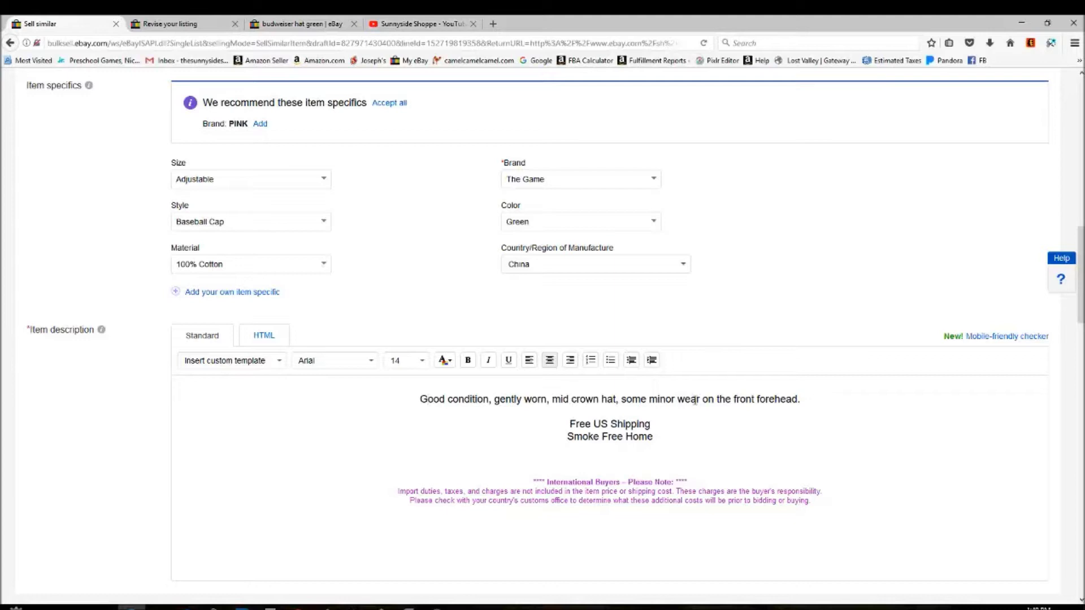
Step: Add a centered 'Green Budweiser Hat' first line followed by 'Adjustable strap'
{"action": "left_click", "coordinate": [613, 384]}
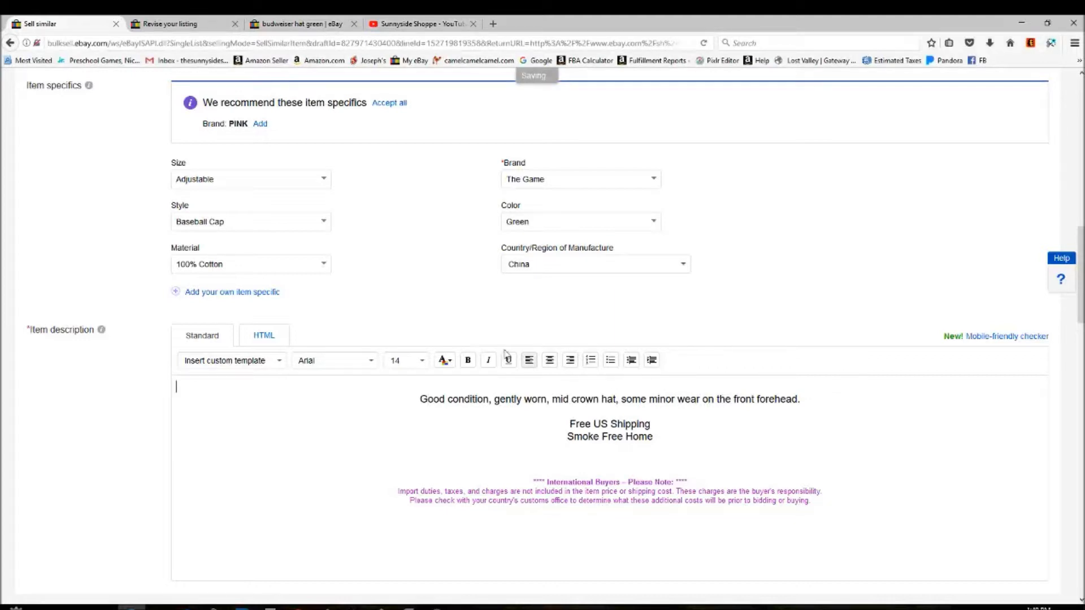
{"action": "left_click", "coordinate": [549, 360]}
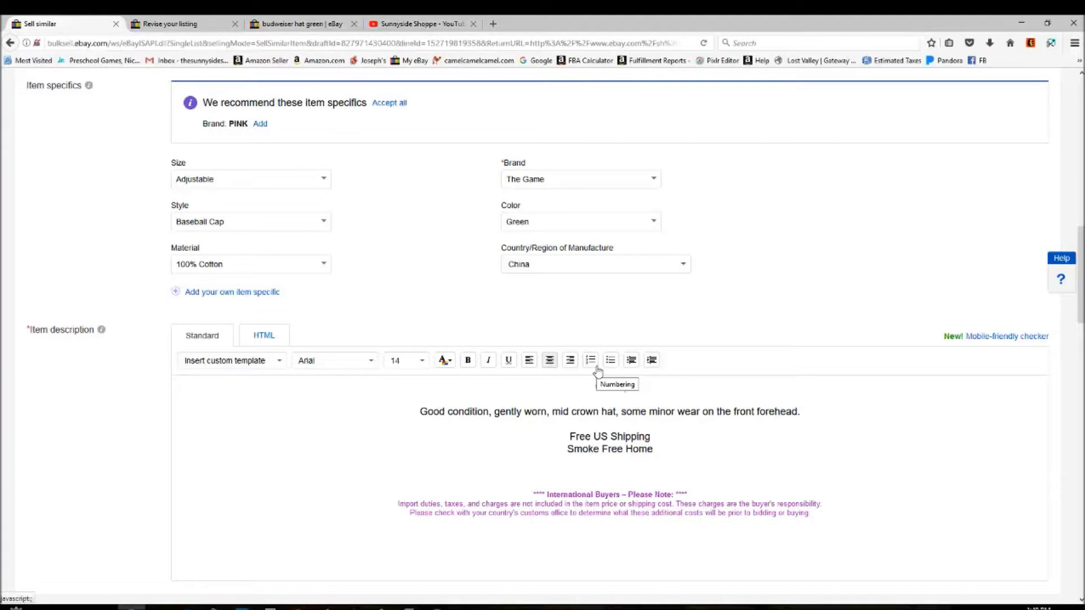
{"action": "type", "text": "Green Budwe"}
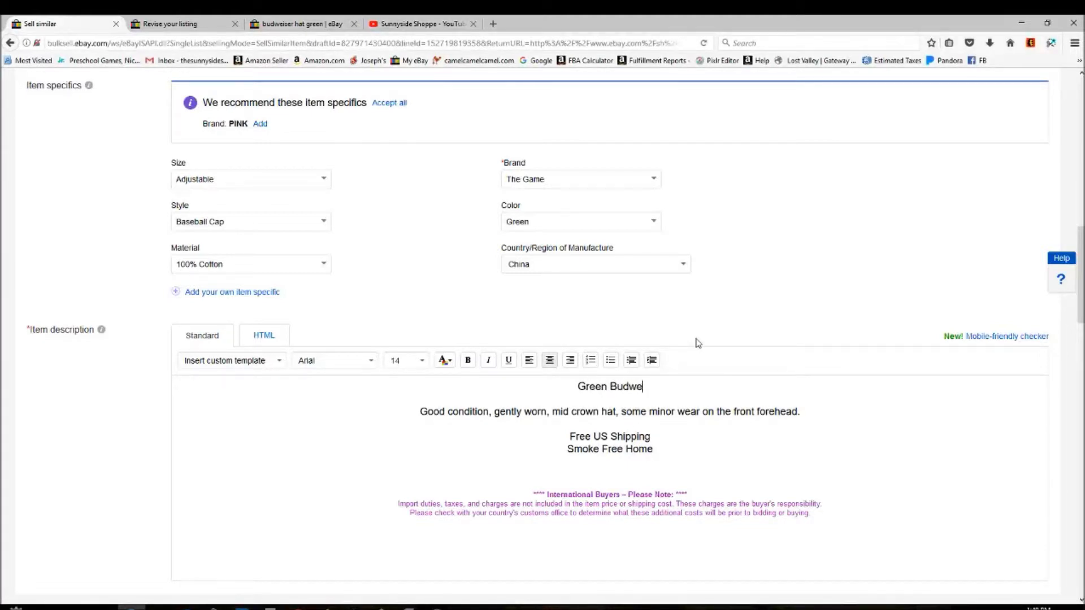
{"action": "type", "text": "iser Hat"}
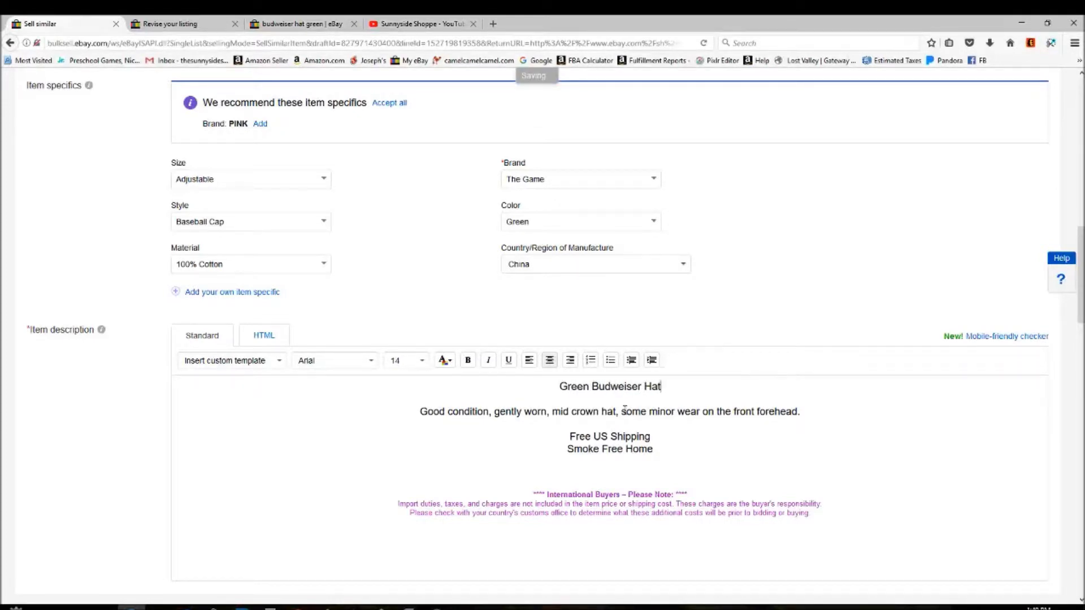
{"action": "left_click", "coordinate": [720, 389]}
{"action": "key", "text": "Return"}
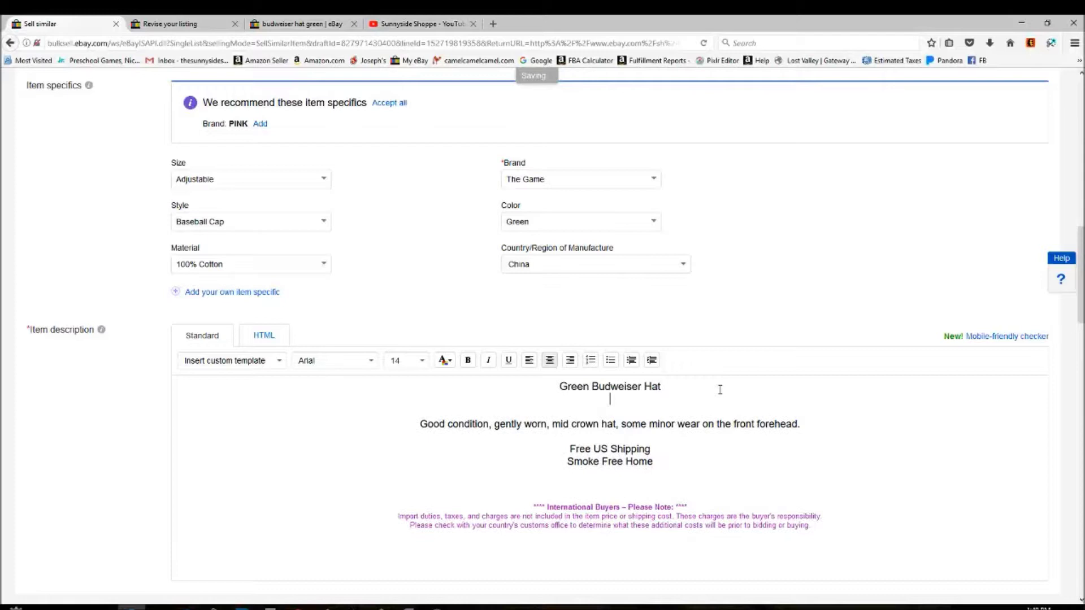
{"action": "type", "text": "Adjustable strap"}
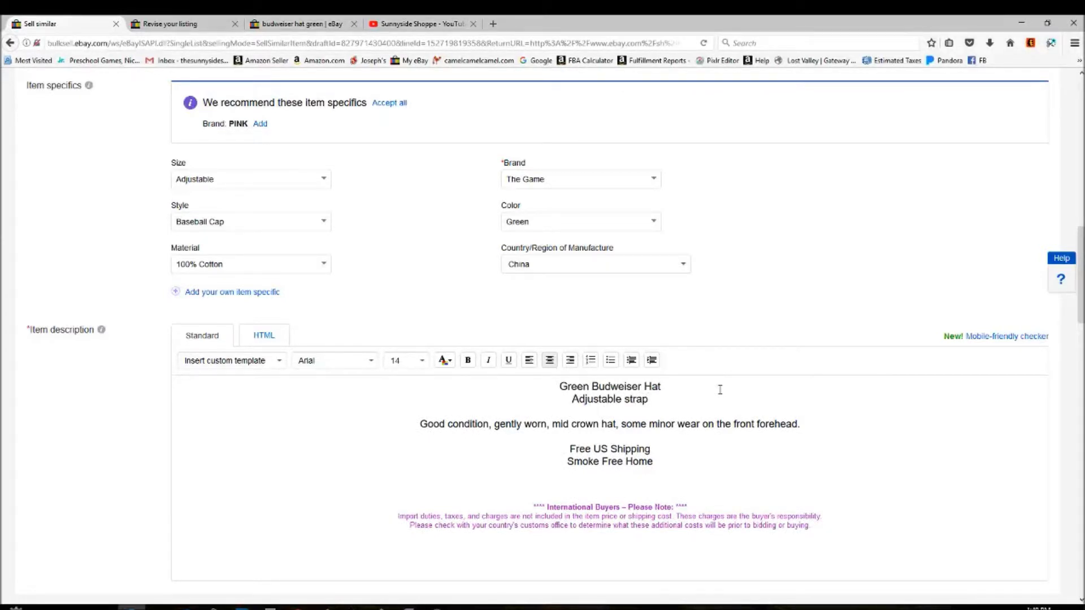
Step: Try Times New Roman on the description, then set all five lines back to Arial
{"action": "left_click_drag", "start_coordinate": [802, 423], "coordinate": [536, 383]}
{"action": "left_click", "coordinate": [318, 365]}
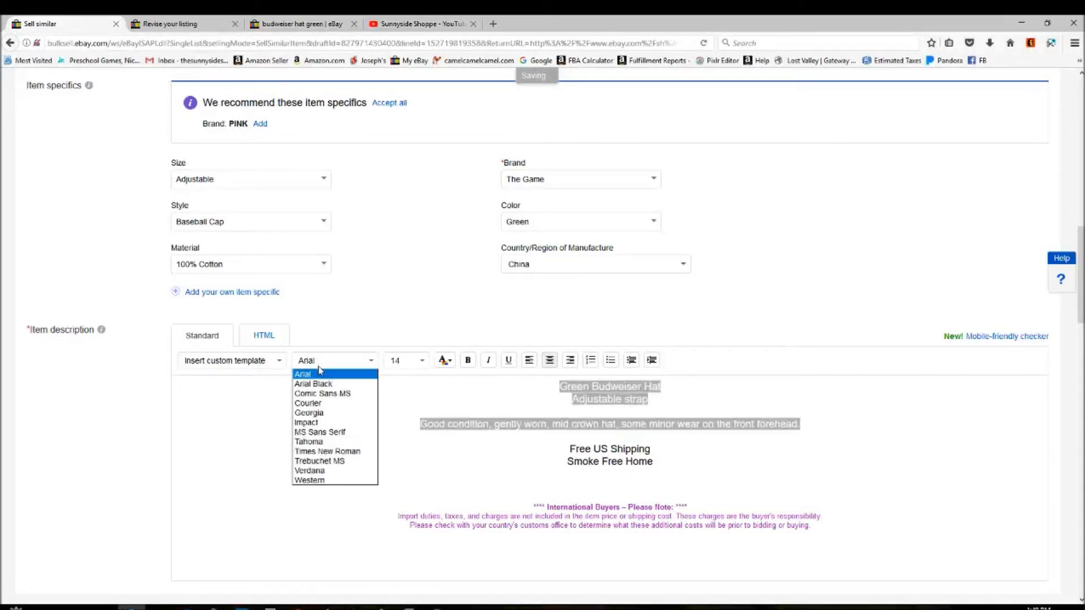
{"action": "left_click", "coordinate": [330, 452]}
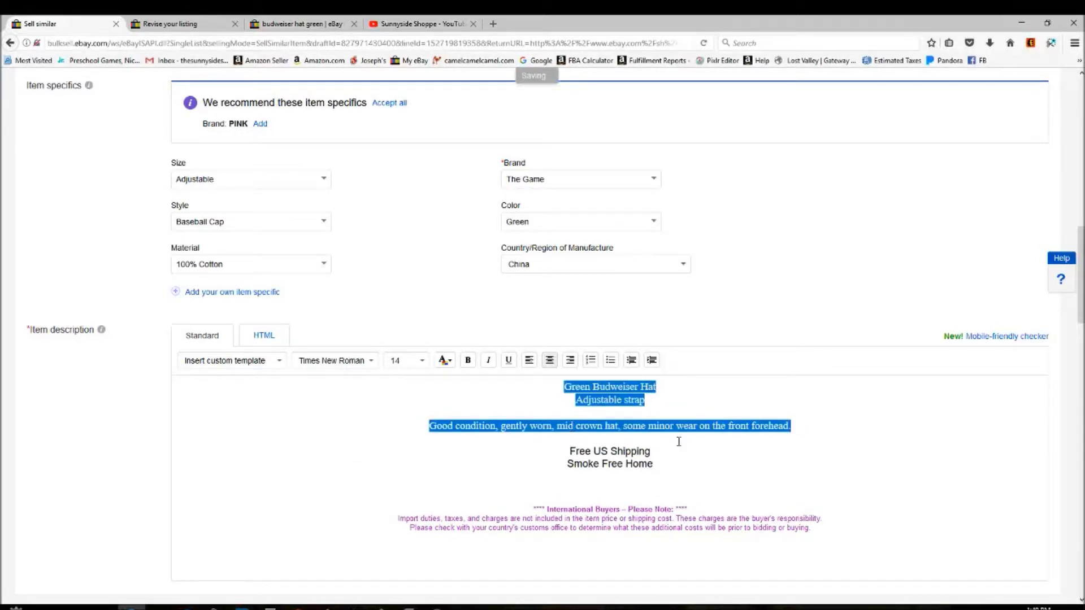
{"action": "left_click_drag", "start_coordinate": [685, 472], "coordinate": [451, 378]}
{"action": "left_click", "coordinate": [330, 365]}
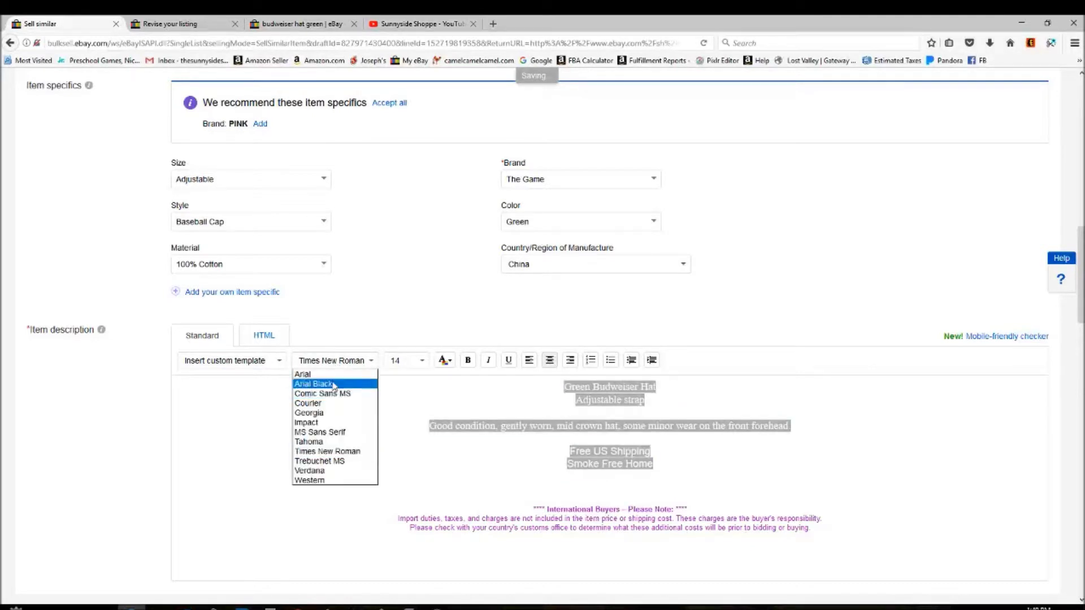
{"action": "left_click", "coordinate": [334, 374]}
{"action": "left_click", "coordinate": [680, 424]}
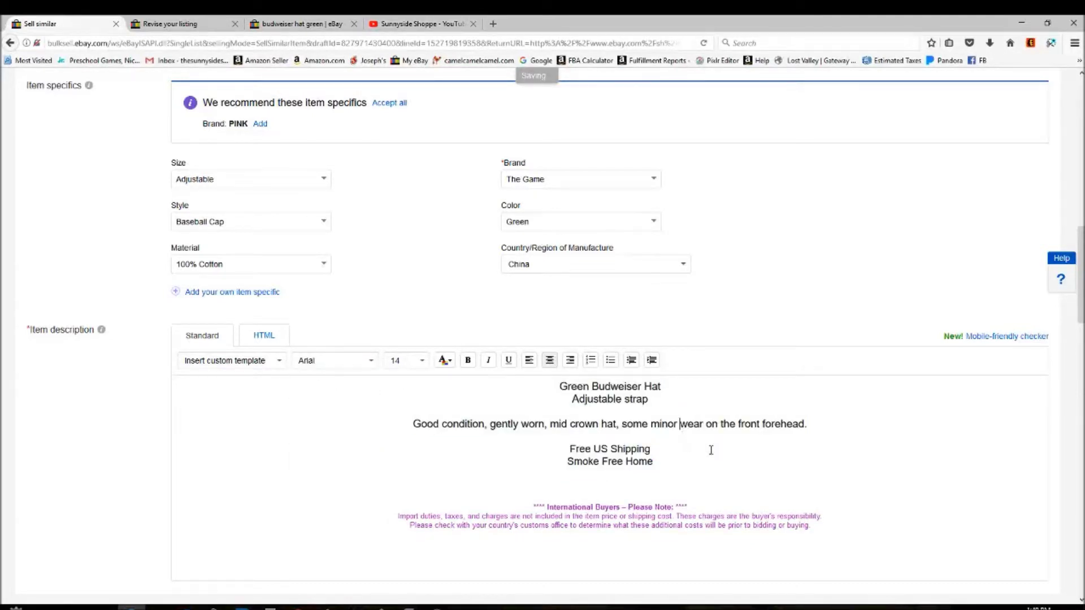
{"action": "scroll", "coordinate": [772, 249], "scroll_direction": "down", "scroll_amount": 1}
{"action": "scroll", "coordinate": [772, 249], "scroll_direction": "down", "scroll_amount": 3}
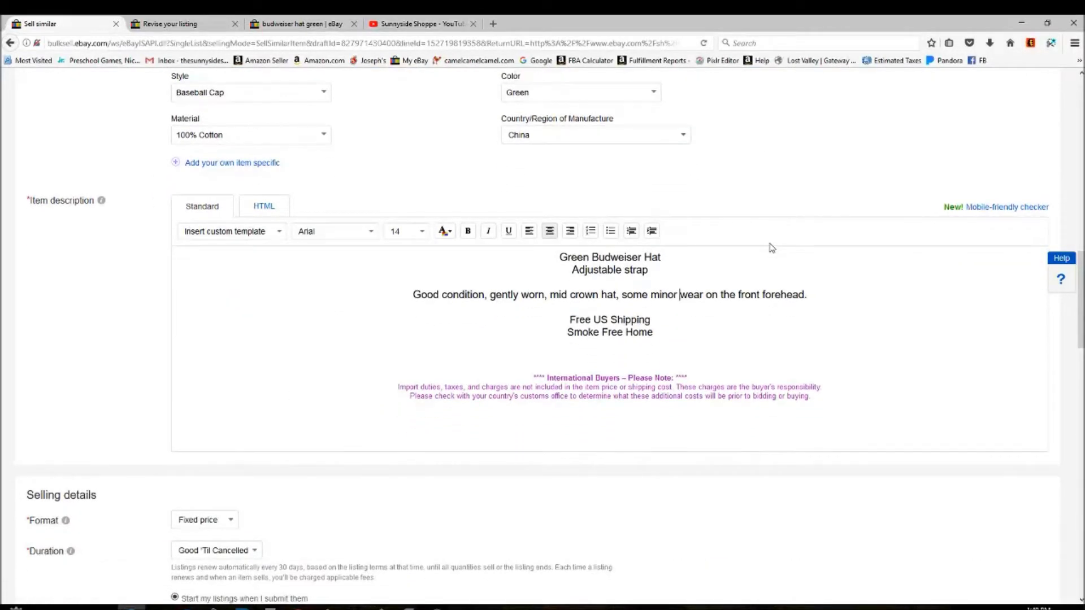
Step: Clear the old 44.95 Buy It Now price
{"action": "scroll", "coordinate": [647, 455], "scroll_direction": "down", "scroll_amount": 6}
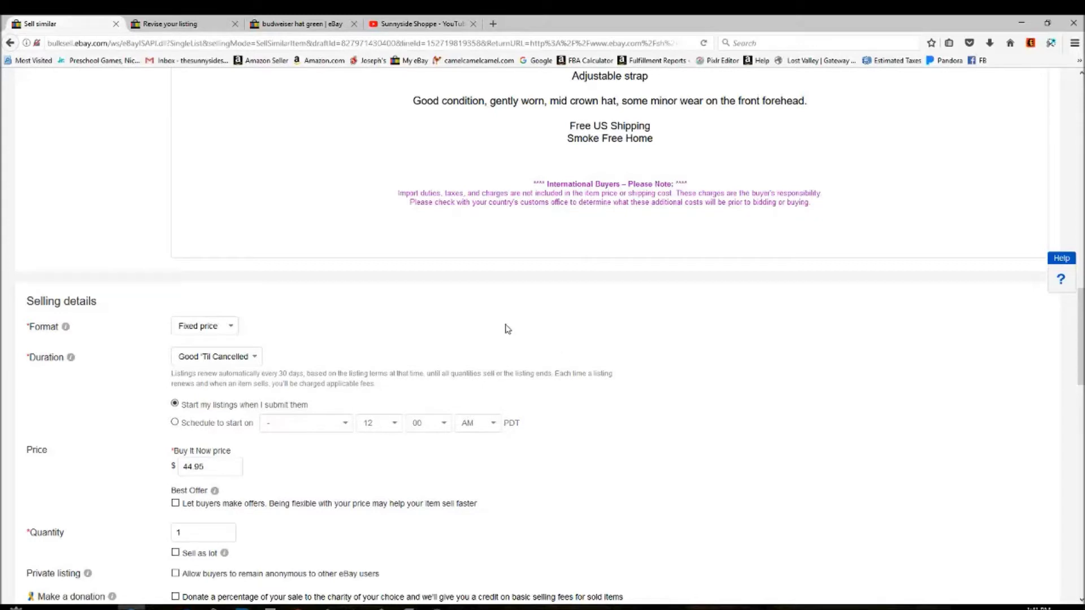
{"action": "scroll", "coordinate": [434, 318], "scroll_direction": "down", "scroll_amount": 2}
{"action": "scroll", "coordinate": [433, 318], "scroll_direction": "down", "scroll_amount": 3}
{"action": "left_click_drag", "start_coordinate": [218, 338], "coordinate": [175, 349]}
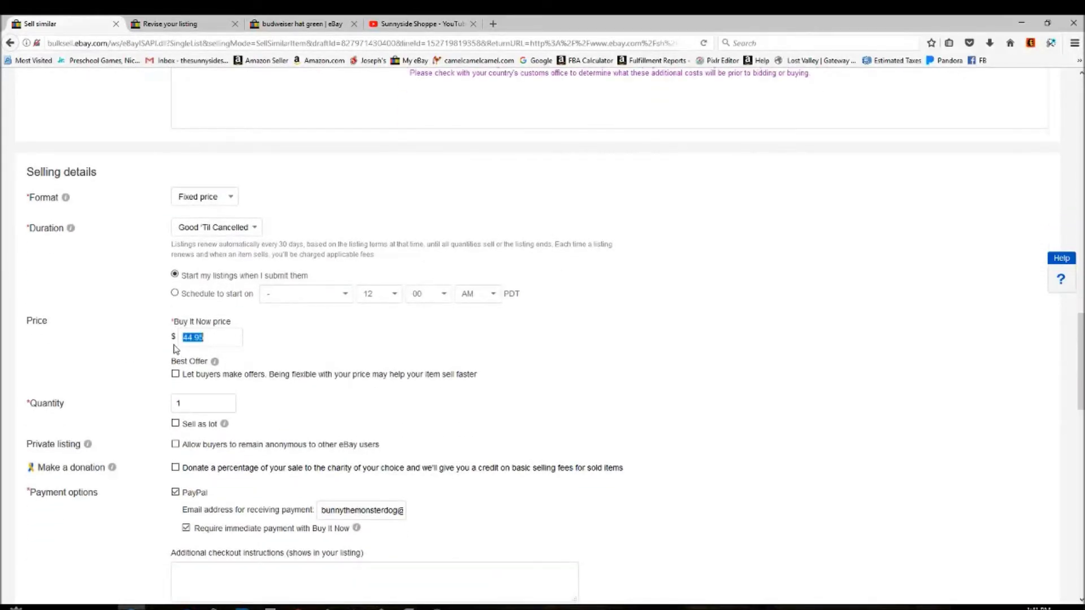
{"action": "key", "text": "BackSpace"}
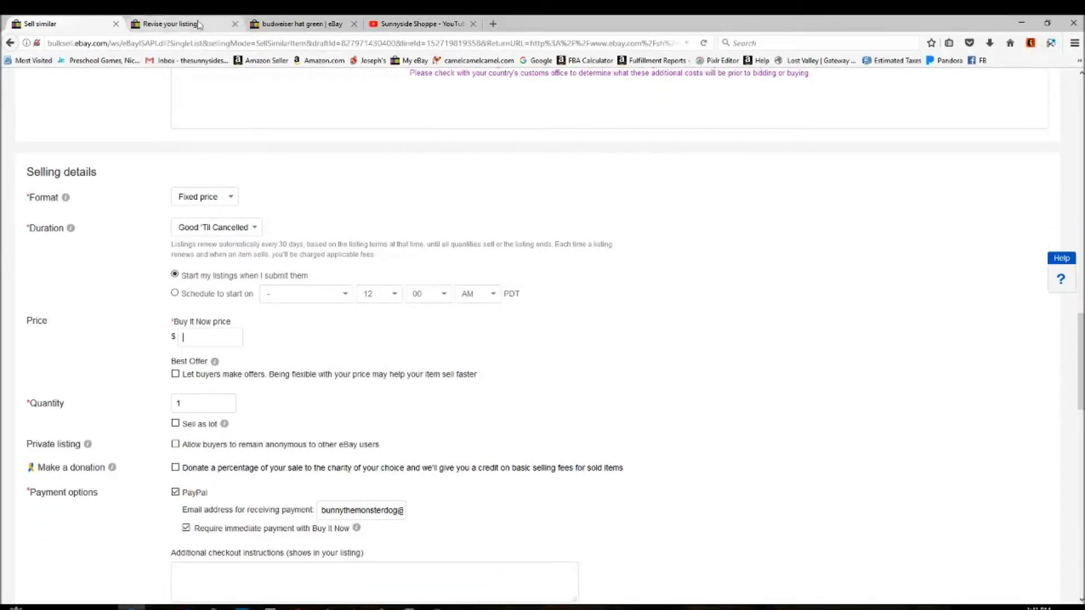
Step: Search 'budweiser hat green pink' in the other tab to compare prices, then return to the form
{"action": "left_click", "coordinate": [301, 24]}
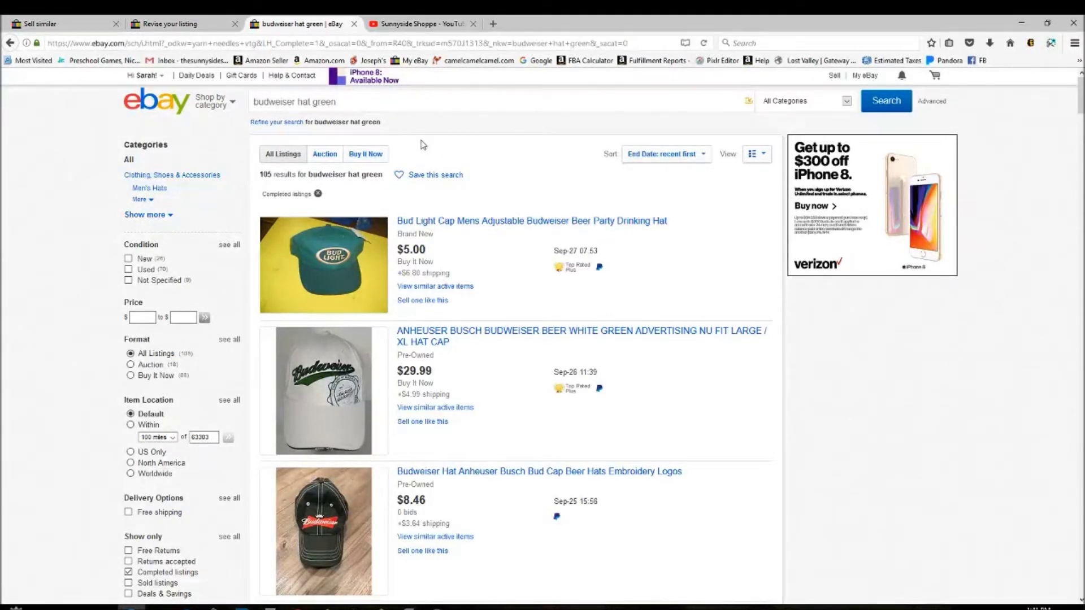
{"action": "scroll", "coordinate": [482, 290], "scroll_direction": "down", "scroll_amount": 3}
{"action": "scroll", "coordinate": [481, 289], "scroll_direction": "up", "scroll_amount": 3}
{"action": "left_click", "coordinate": [357, 102]}
{"action": "type", "text": "pink"}
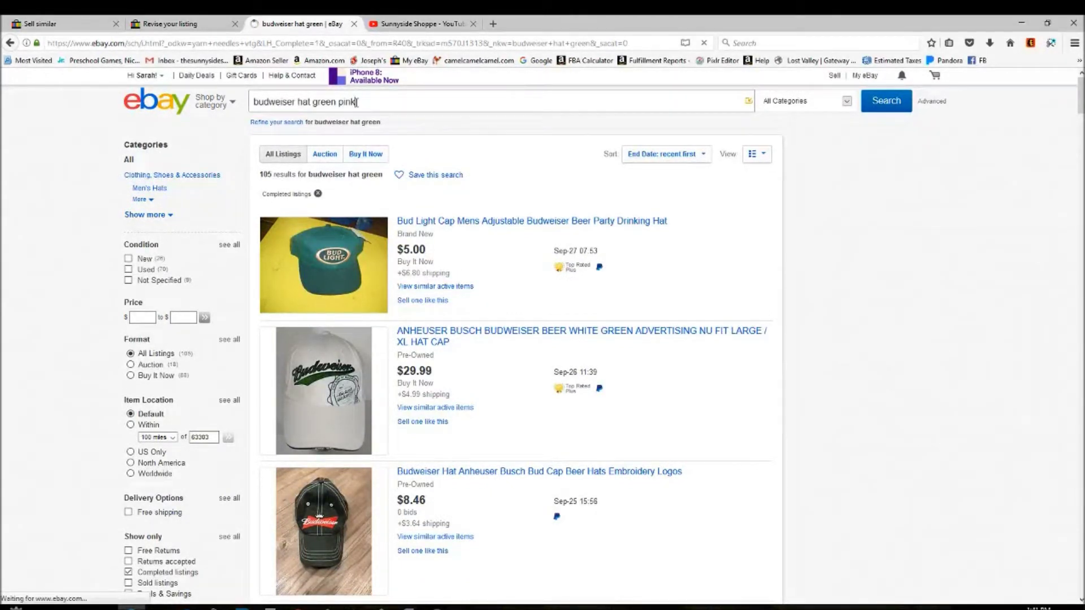
{"action": "key", "text": "Return"}
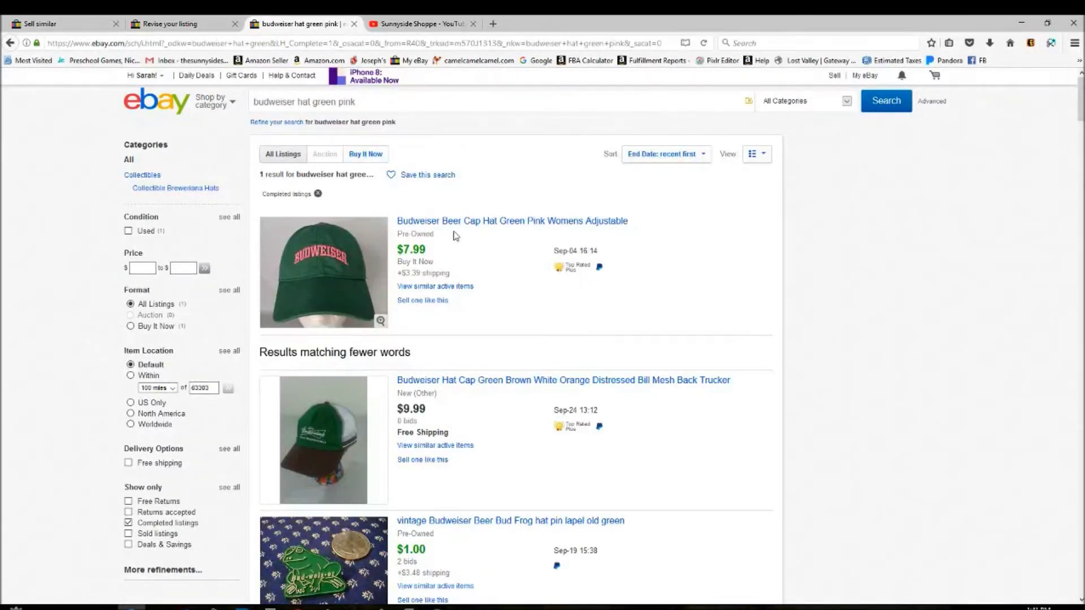
{"action": "scroll", "coordinate": [474, 246], "scroll_direction": "down", "scroll_amount": 5}
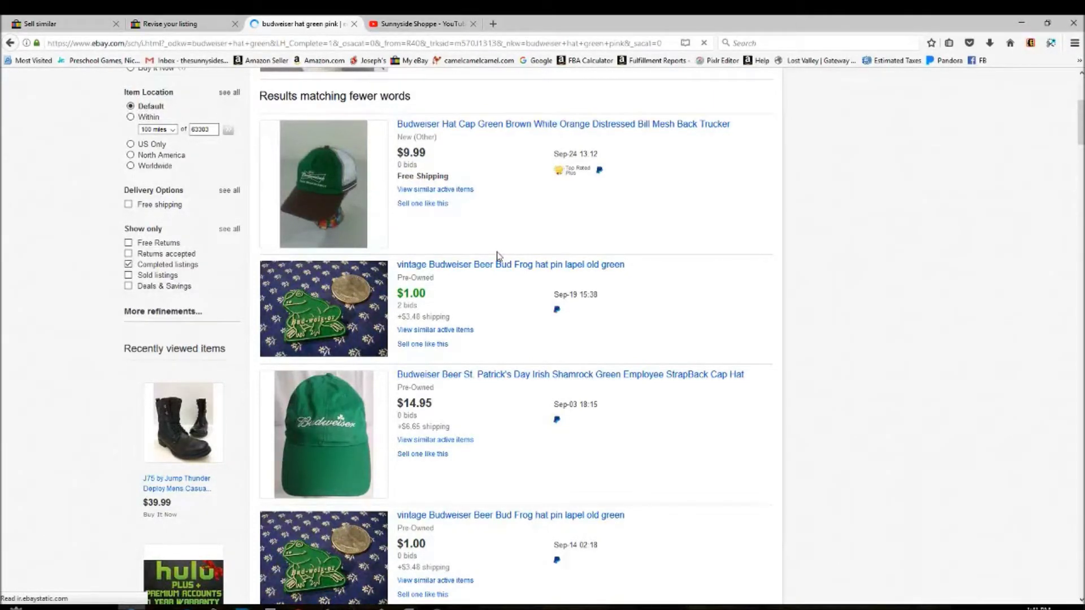
{"action": "scroll", "coordinate": [670, 201], "scroll_direction": "down", "scroll_amount": 10}
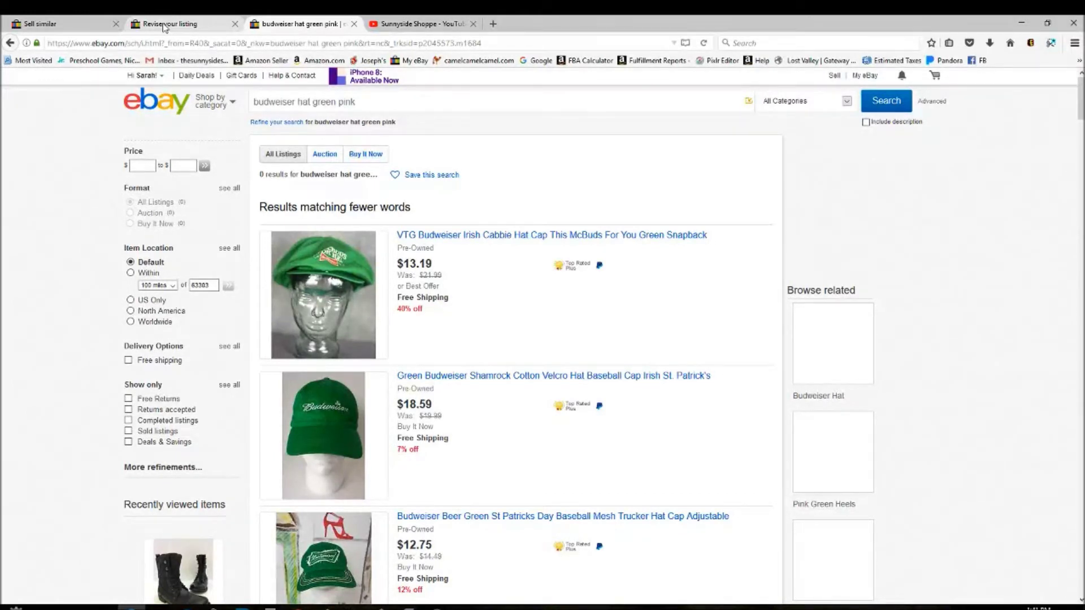
{"action": "key", "text": "ctrl+1"}
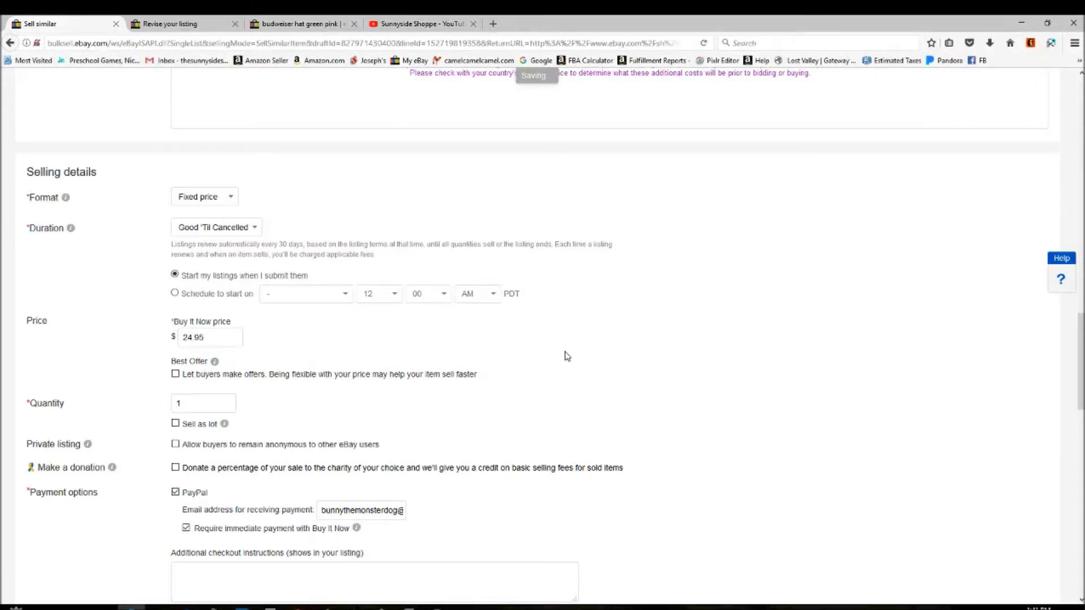
Step: Leave Best Offer off and uncheck 'Require immediate payment with Buy It Now'
{"action": "scroll", "coordinate": [567, 356], "scroll_direction": "down", "scroll_amount": 4}
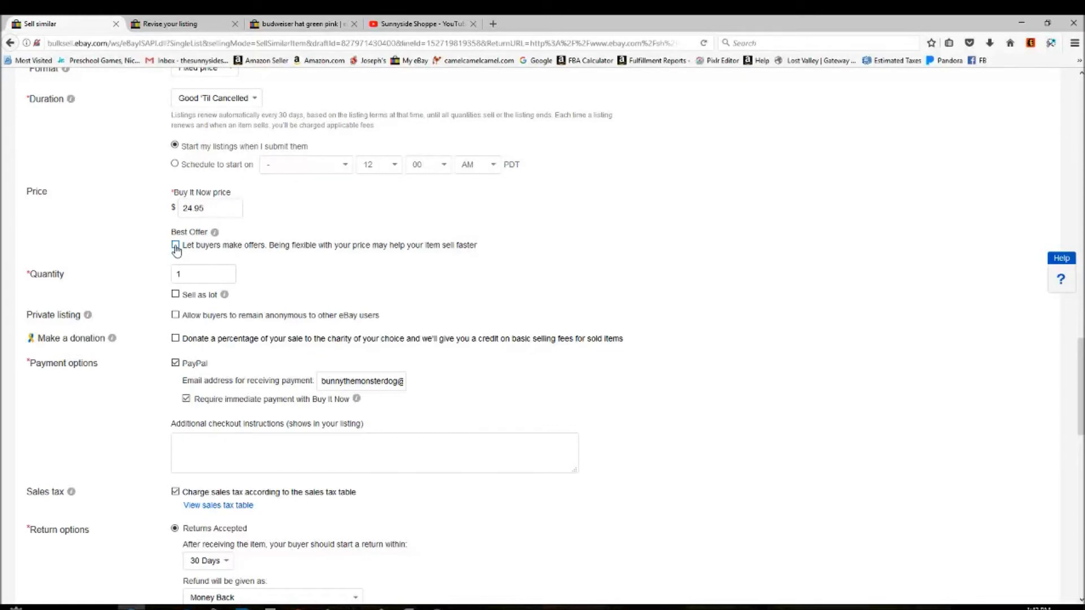
{"action": "left_click", "coordinate": [175, 247]}
{"action": "left_click", "coordinate": [176, 245]}
{"action": "scroll", "coordinate": [368, 342], "scroll_direction": "down", "scroll_amount": 2}
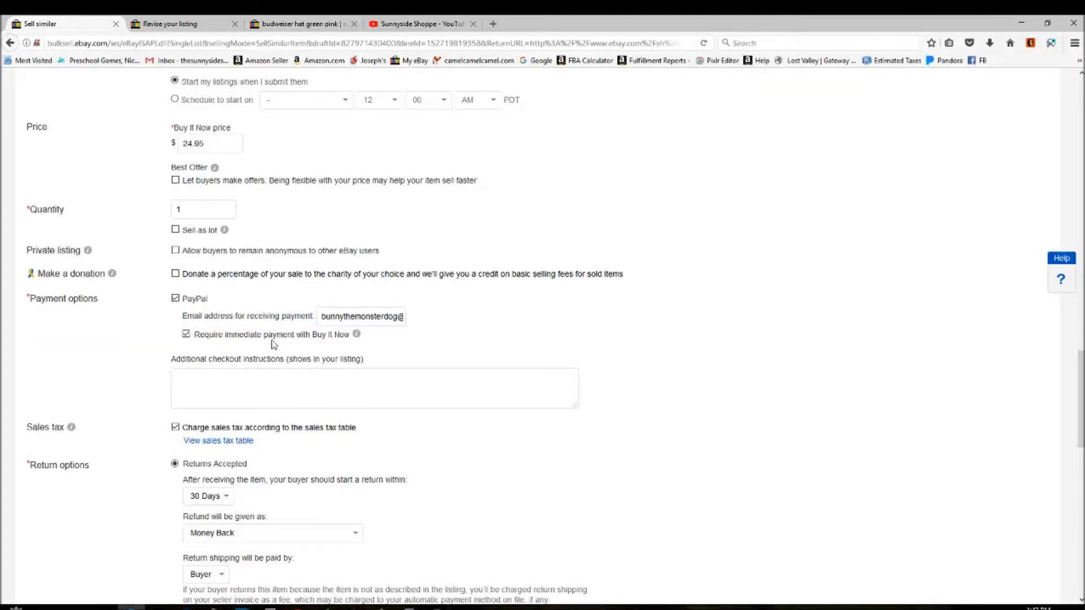
{"action": "left_click", "coordinate": [186, 334]}
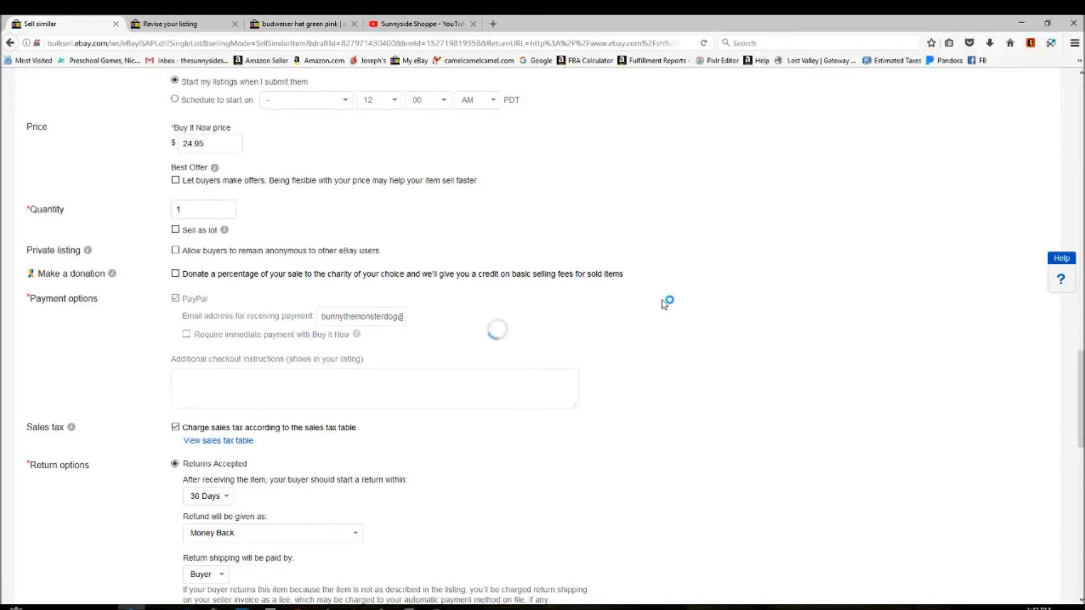
{"action": "scroll", "coordinate": [666, 308], "scroll_direction": "down", "scroll_amount": 5}
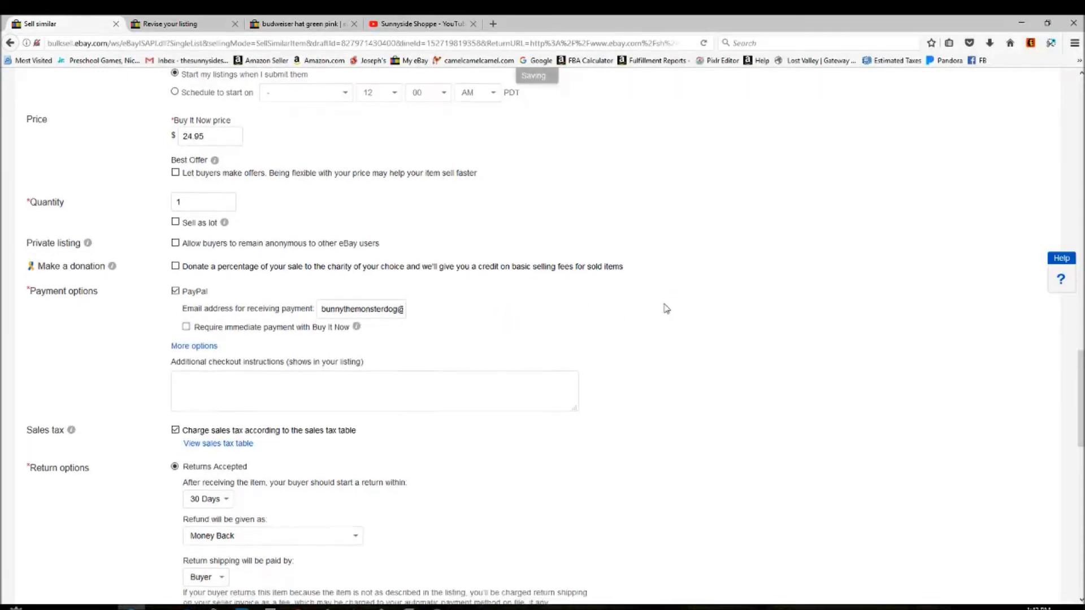
{"action": "scroll", "coordinate": [667, 309], "scroll_direction": "down", "scroll_amount": 2}
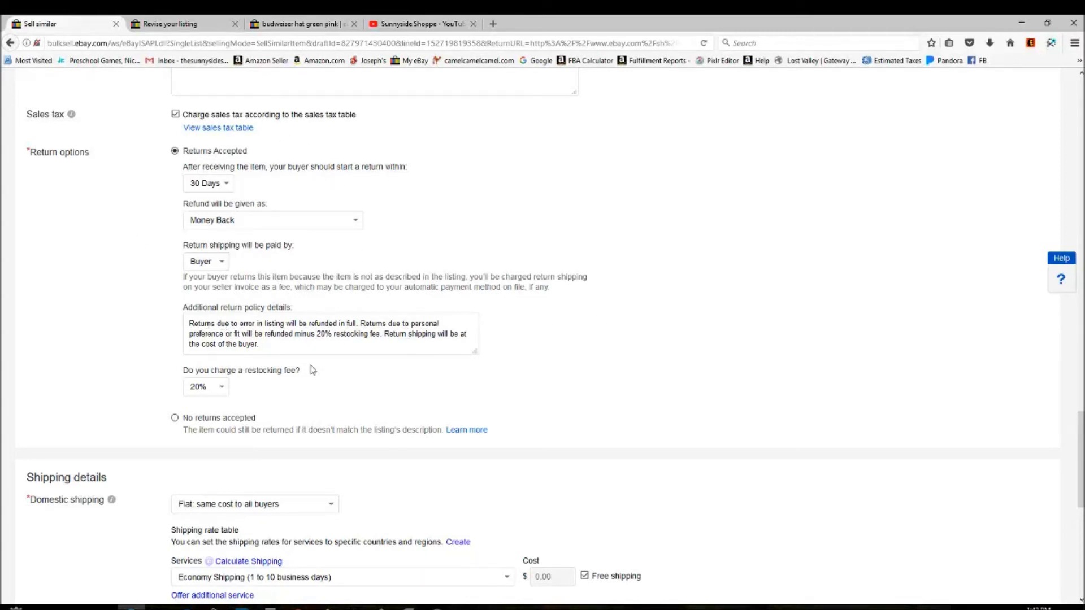
Step: Choose USPS First Class Package (2 to 3 business days) as the free domestic service
{"action": "scroll", "coordinate": [663, 256], "scroll_direction": "down", "scroll_amount": 5}
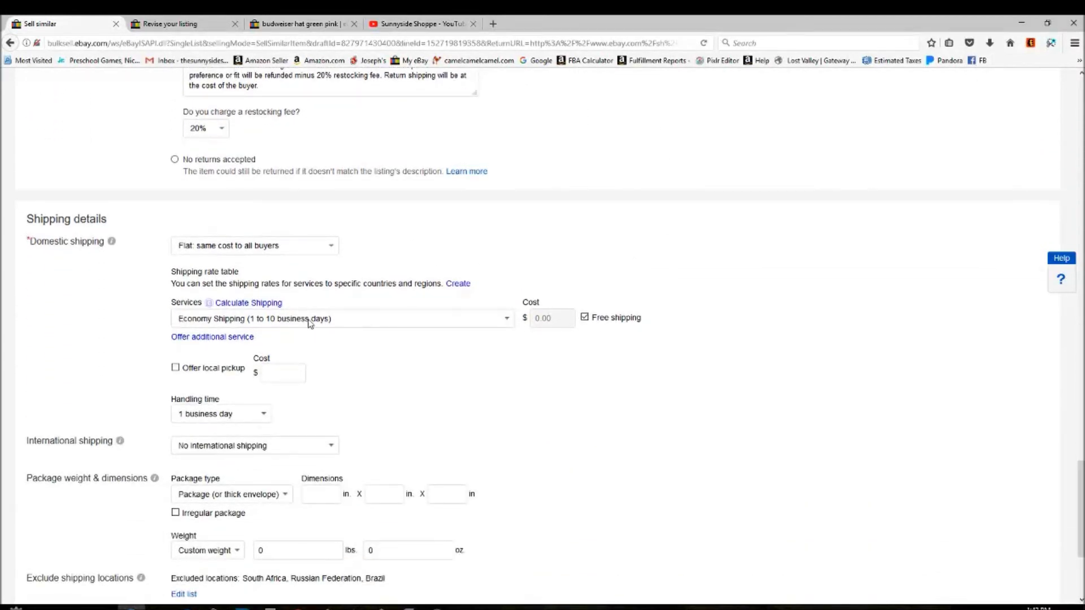
{"action": "left_click", "coordinate": [507, 319]}
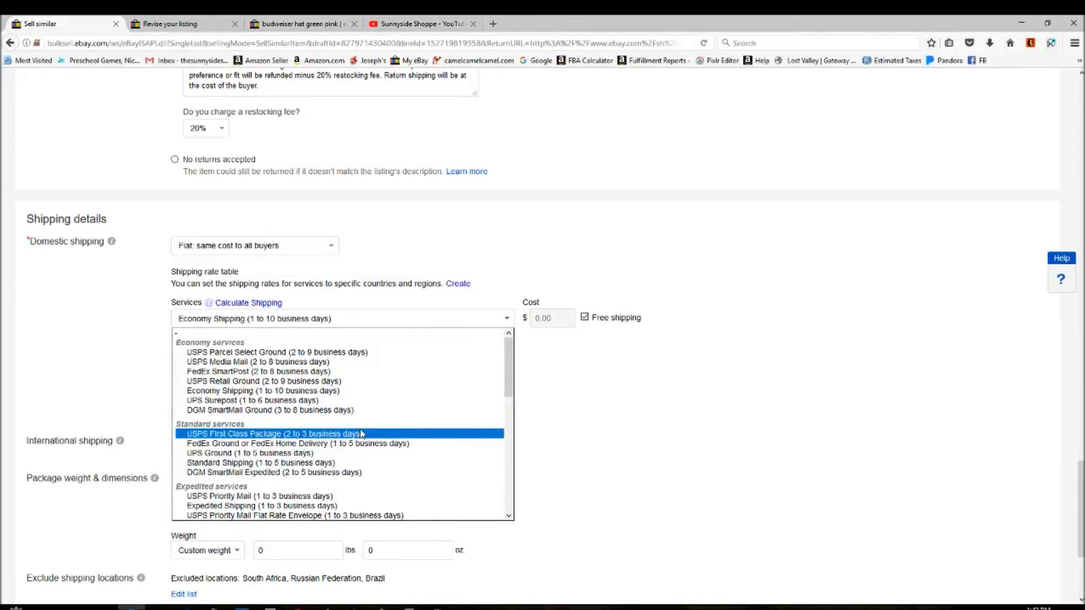
{"action": "left_click", "coordinate": [390, 434]}
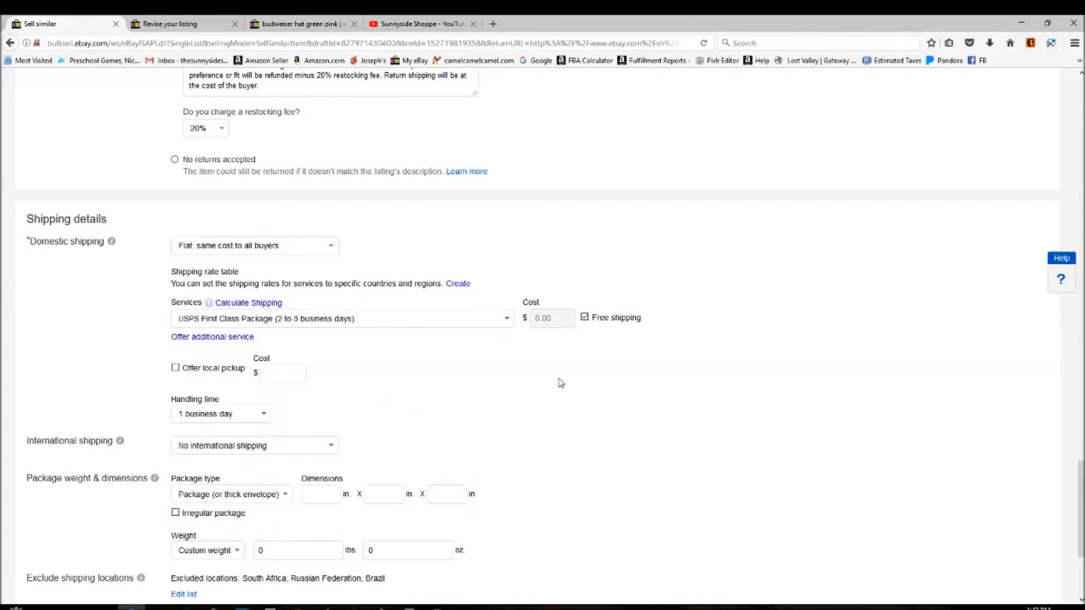
{"action": "scroll", "coordinate": [546, 373], "scroll_direction": "down", "scroll_amount": 2}
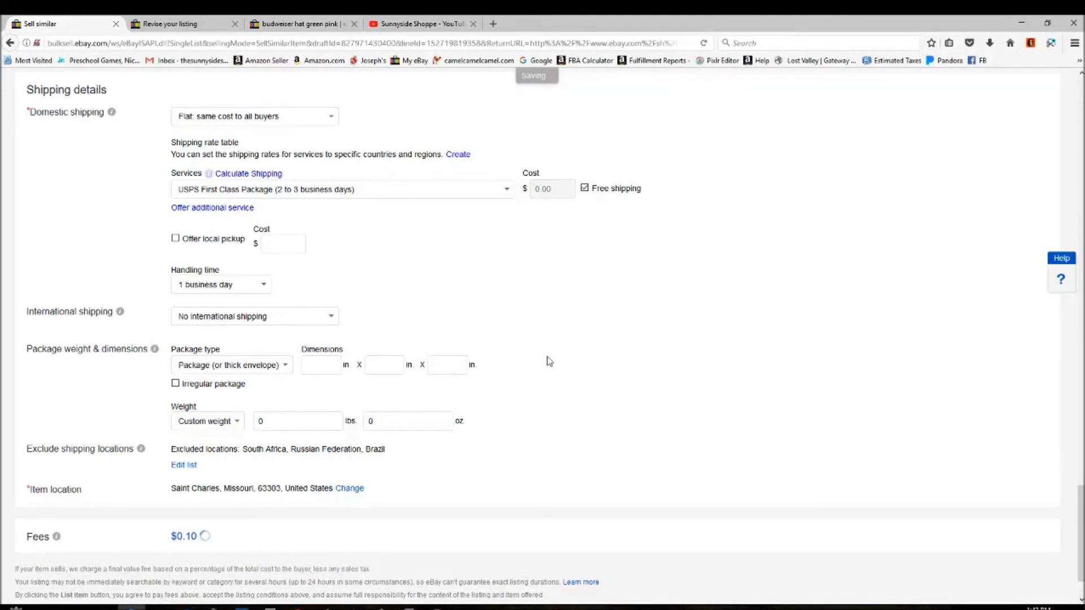
{"action": "scroll", "coordinate": [620, 287], "scroll_direction": "down", "scroll_amount": 1}
{"action": "scroll", "coordinate": [620, 287], "scroll_direction": "down", "scroll_amount": 1}
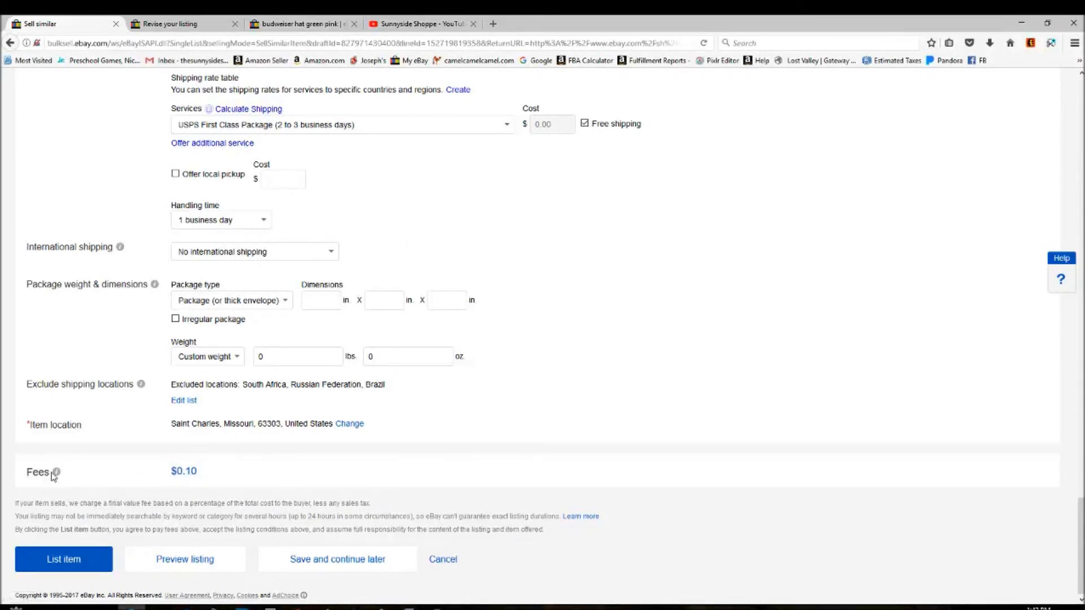
Step: Submit the green Budweiser hat listing with List item
{"action": "left_click", "coordinate": [60, 561]}
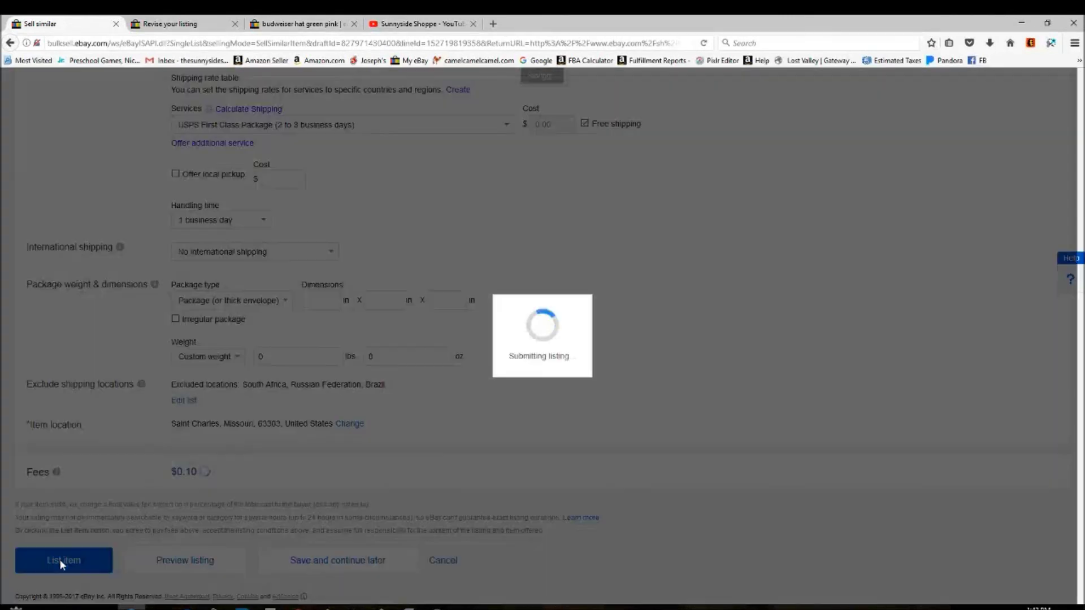